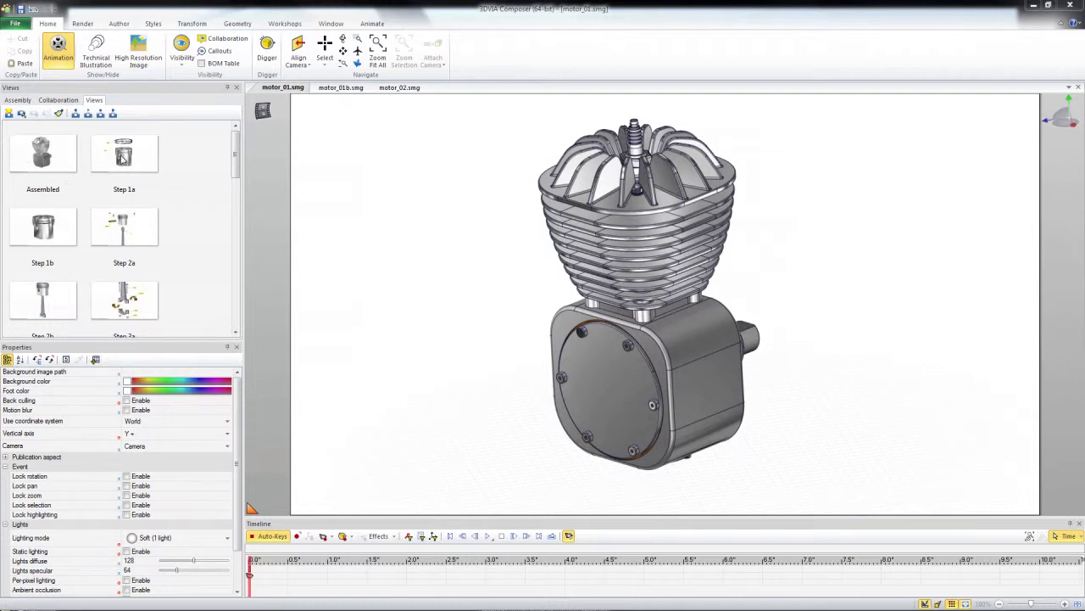
Place views Step 1a, 1b, 2a, 2b and 3a on the timeline at 1, 2, 3, 4 and 5 s.
{"action": "left_click_drag", "start_coordinate": [123, 158], "coordinate": [327, 563]}
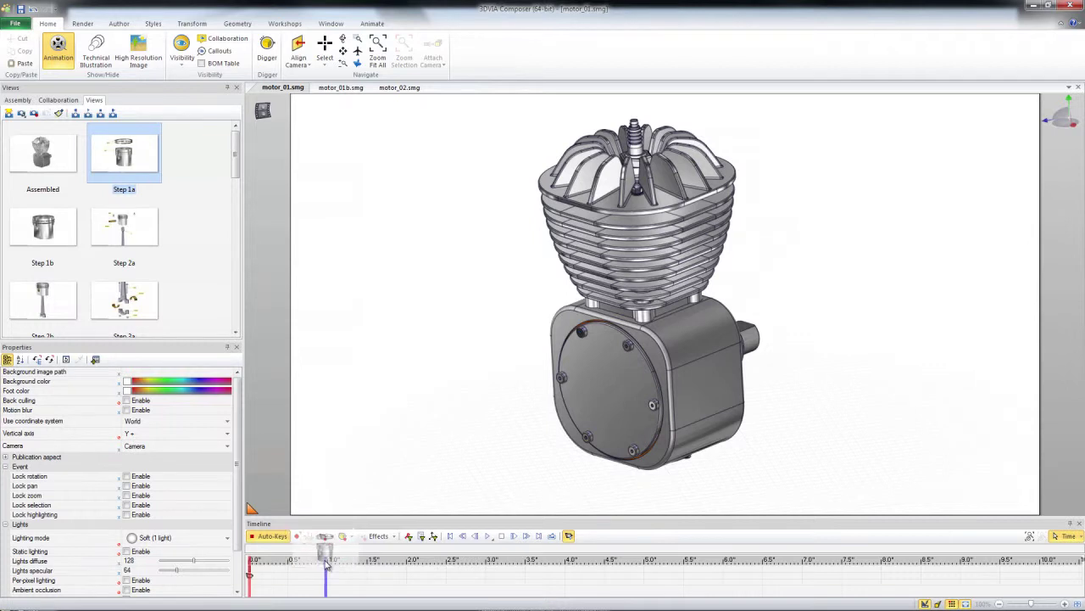
{"action": "left_click_drag", "start_coordinate": [326, 564], "coordinate": [332, 564]}
{"action": "mouse_move", "coordinate": [48, 238]}
{"action": "left_mouse_down"}
{"action": "mouse_move", "coordinate": [289, 284]}
{"action": "mouse_move", "coordinate": [408, 564]}
{"action": "left_mouse_up"}
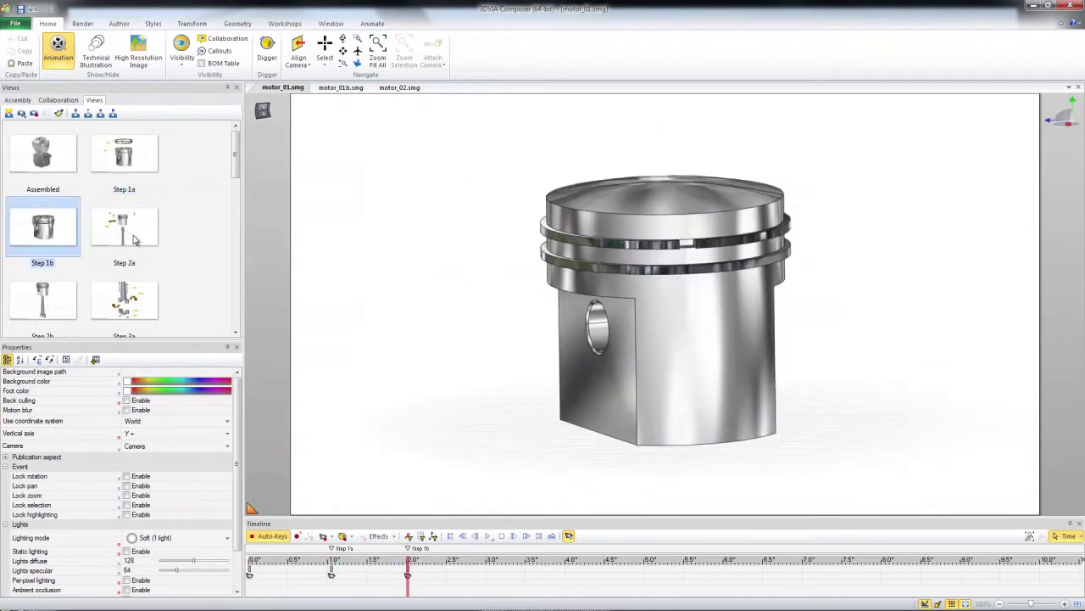
{"action": "left_click_drag", "start_coordinate": [133, 240], "coordinate": [490, 560]}
{"action": "left_click_drag", "start_coordinate": [50, 303], "coordinate": [563, 542]}
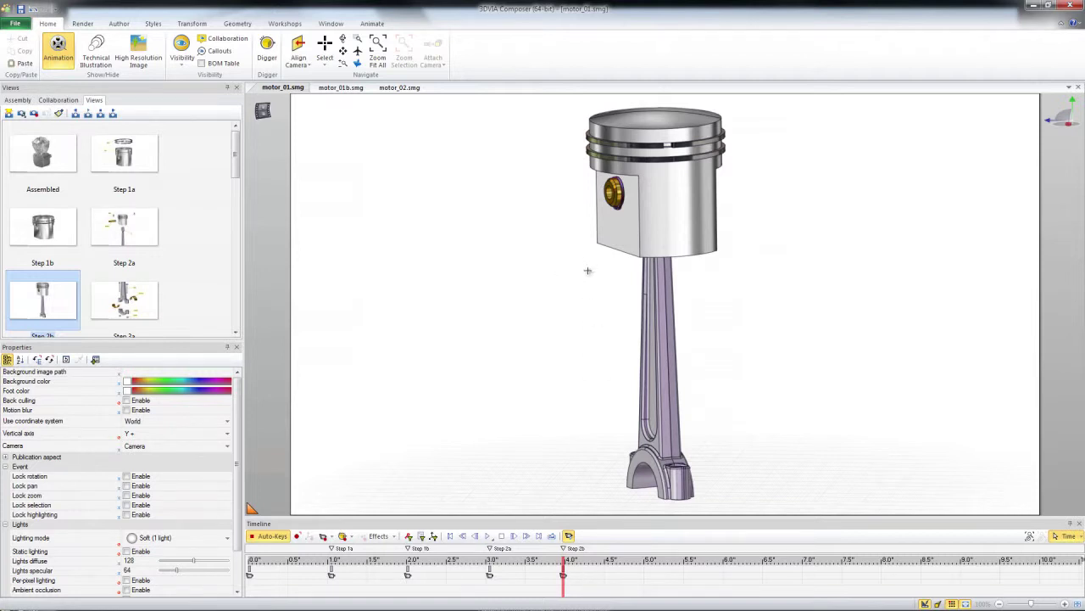
{"action": "left_click_drag", "start_coordinate": [134, 318], "coordinate": [647, 575]}
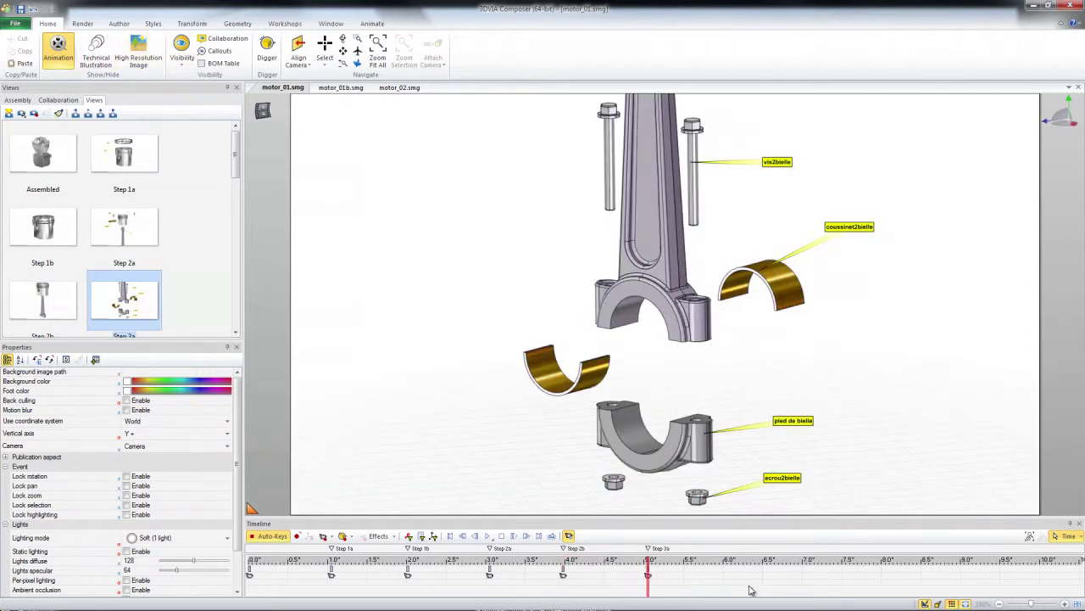
Switch to motor_01b.smg, scrub the timeline to about 8 s, and show the Assembly parts tree.
{"action": "left_click", "coordinate": [343, 88]}
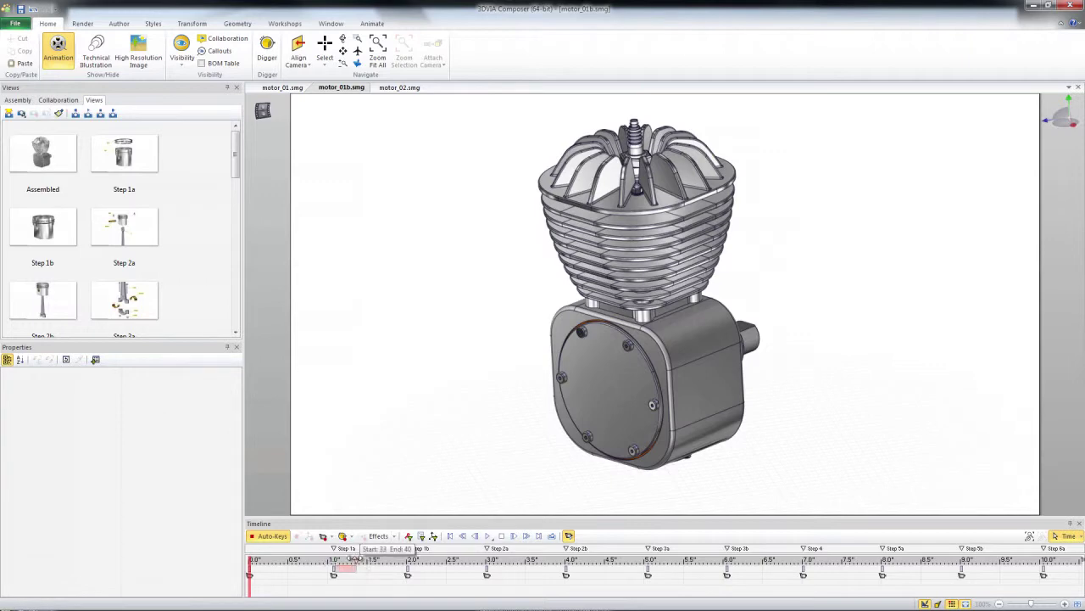
{"action": "mouse_move", "coordinate": [336, 559]}
{"action": "left_mouse_down"}
{"action": "mouse_move", "coordinate": [904, 566]}
{"action": "mouse_move", "coordinate": [283, 539]}
{"action": "mouse_move", "coordinate": [223, 556]}
{"action": "left_mouse_up"}
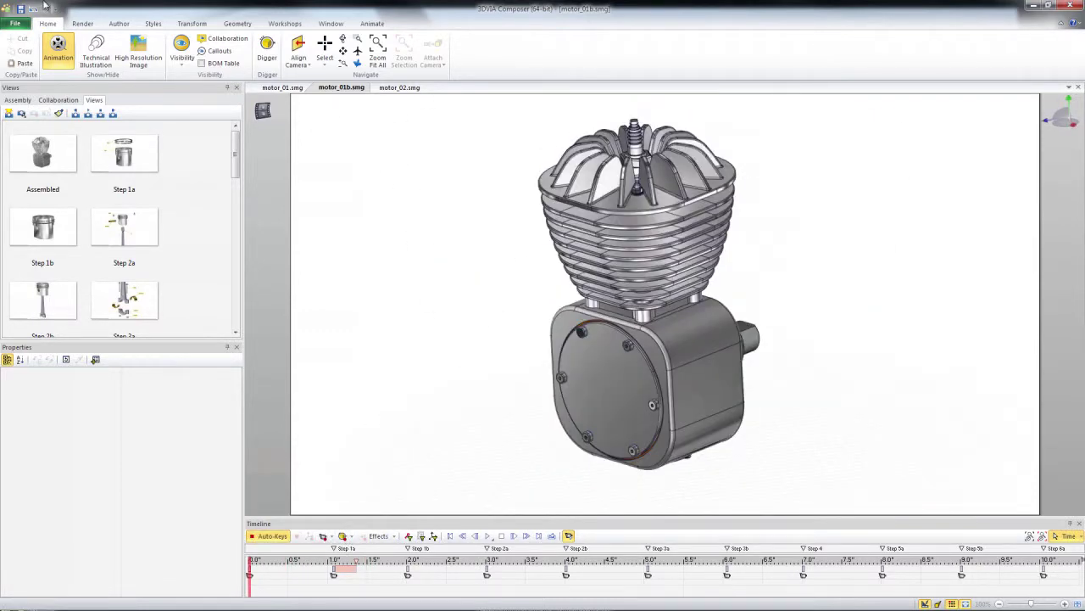
{"action": "left_click", "coordinate": [19, 101]}
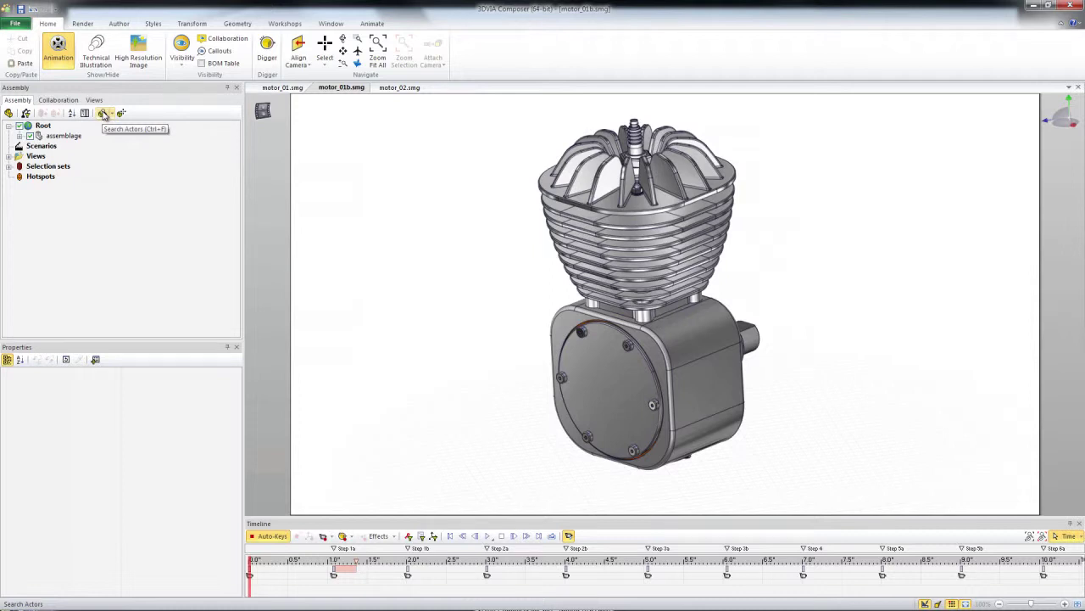
{"action": "left_click", "coordinate": [104, 115]}
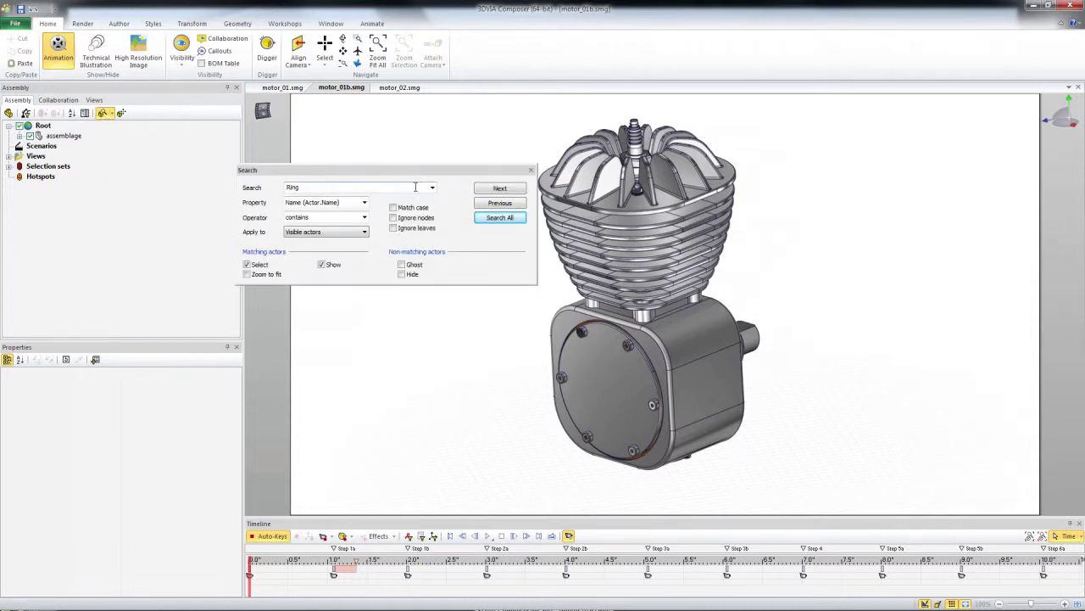
Search all actors whose Name contains 'Ring' and select the matches.
{"action": "left_click", "coordinate": [335, 204]}
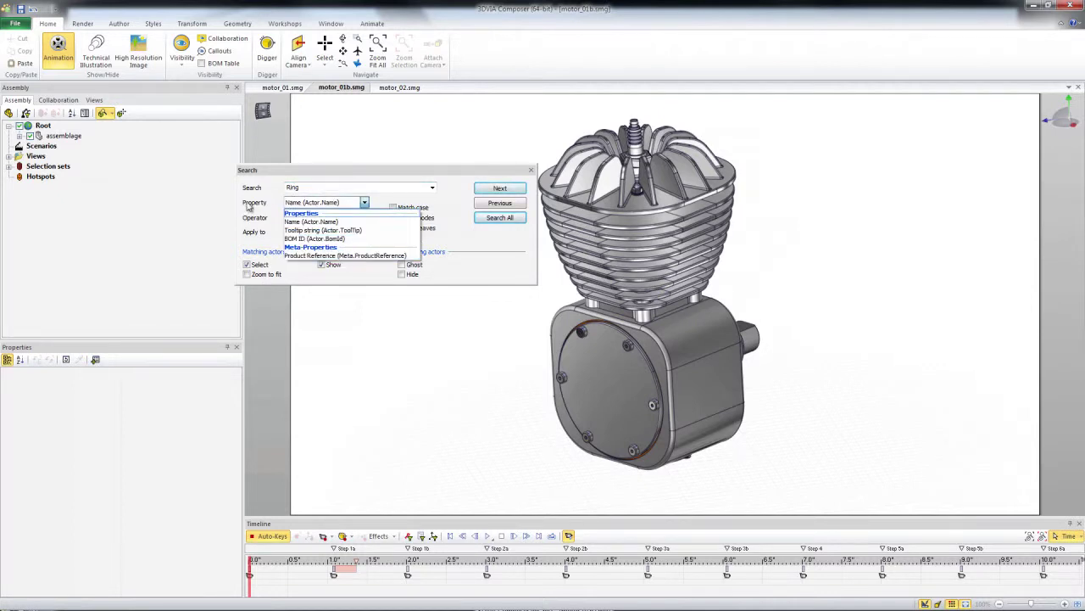
{"action": "left_click", "coordinate": [306, 221]}
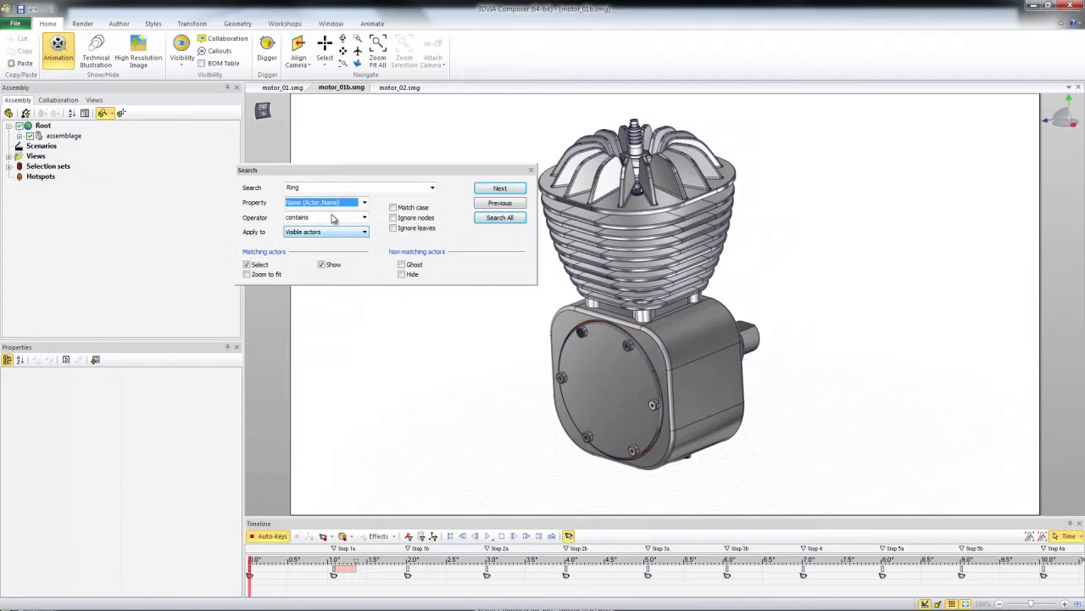
{"action": "left_click", "coordinate": [333, 219]}
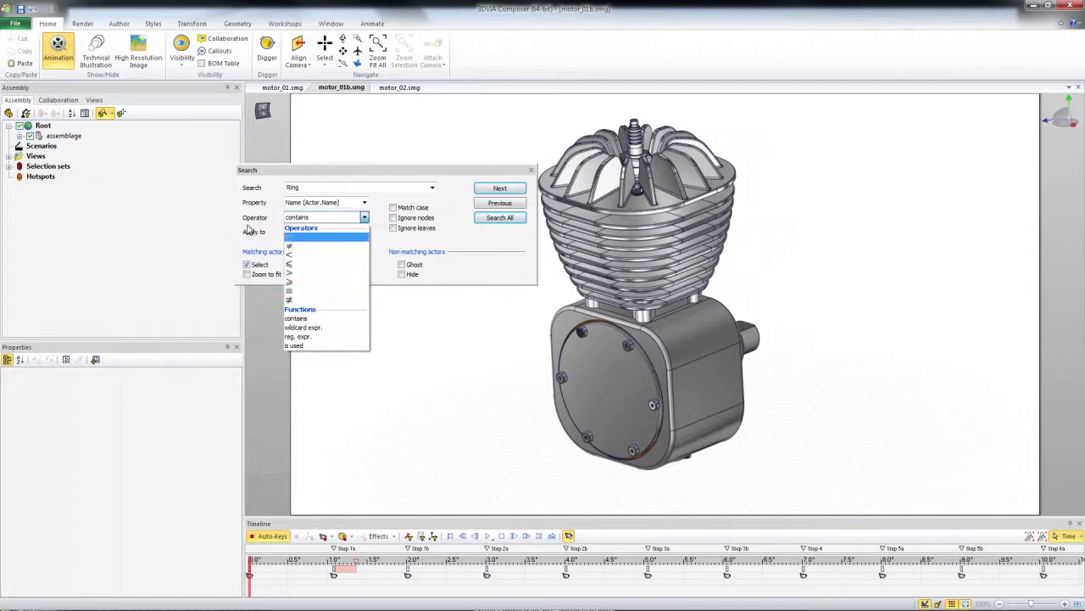
{"action": "left_click", "coordinate": [248, 229]}
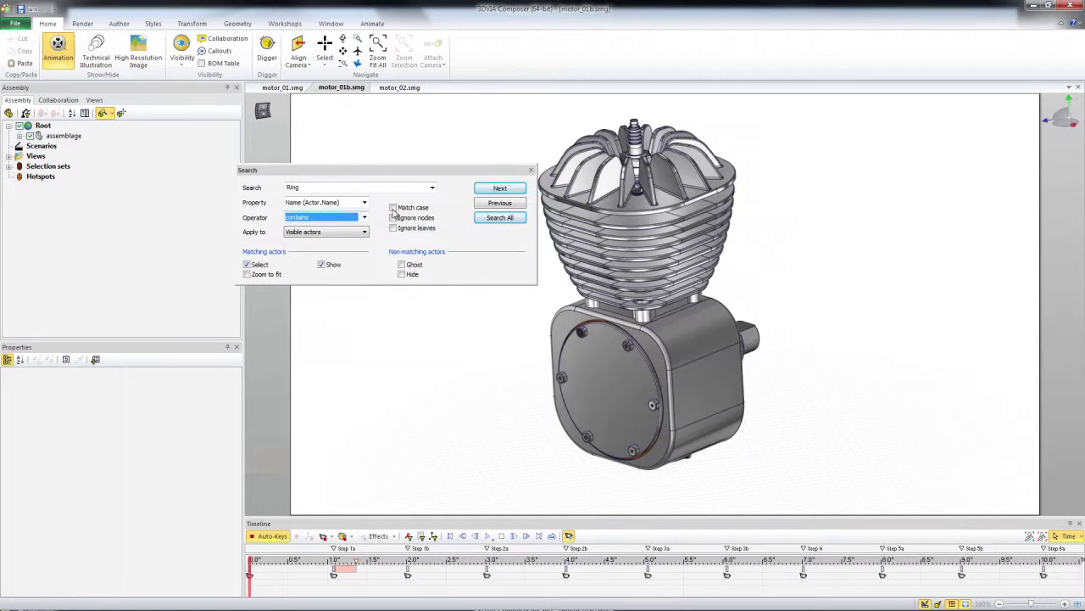
{"action": "left_click", "coordinate": [500, 218]}
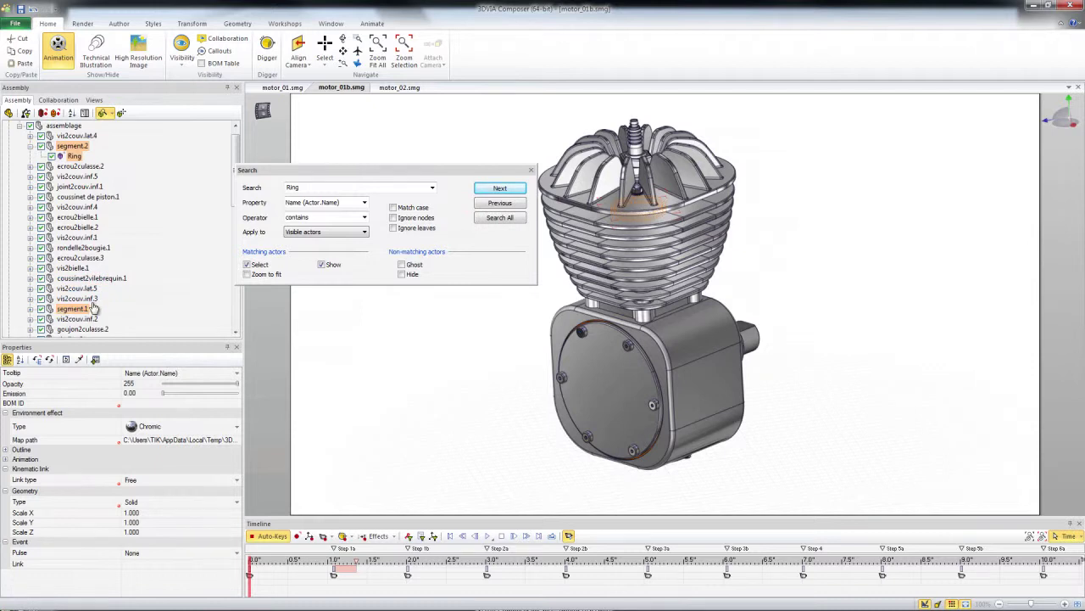
Expand segment.1, save the selected rings as a selection set named 'Rings', and close the search.
{"action": "left_click", "coordinate": [31, 310]}
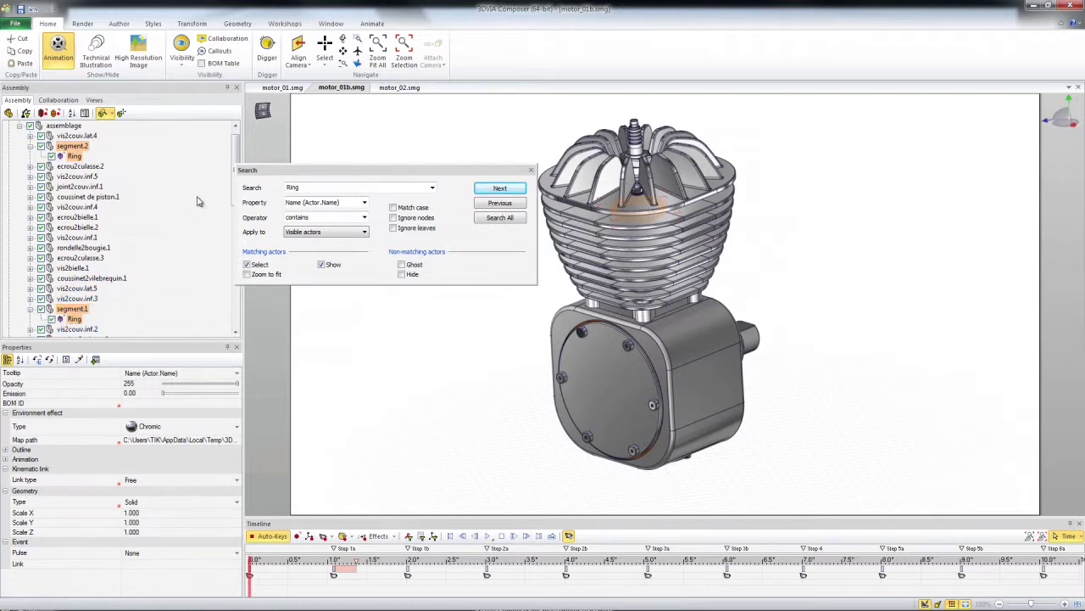
{"action": "left_click_drag", "start_coordinate": [237, 162], "coordinate": [222, 183]}
{"action": "scroll", "coordinate": [222, 182], "scroll_direction": "up", "scroll_amount": 2}
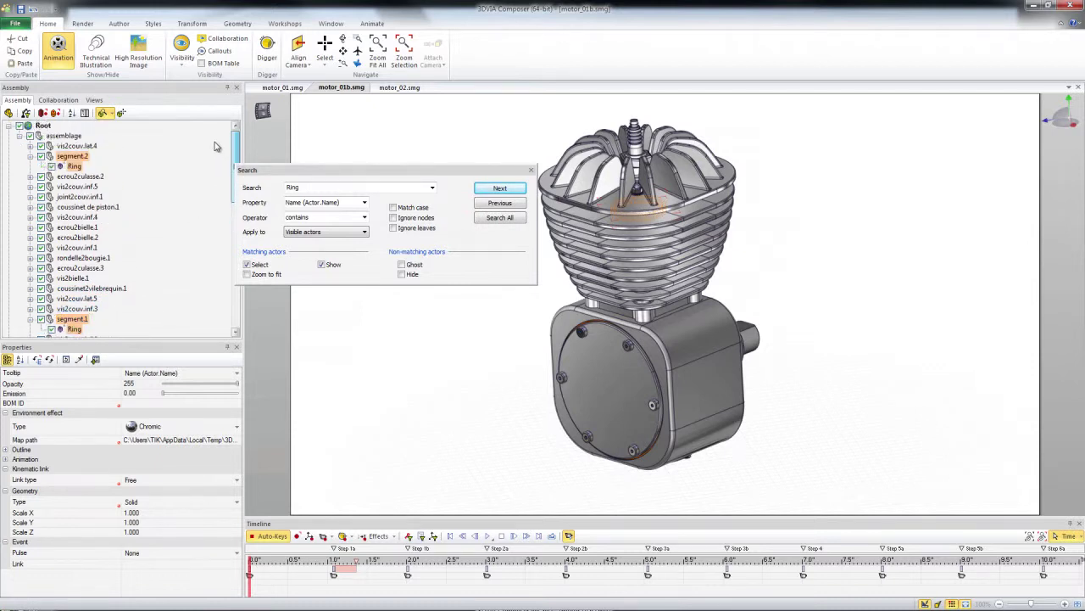
{"action": "left_click", "coordinate": [40, 113]}
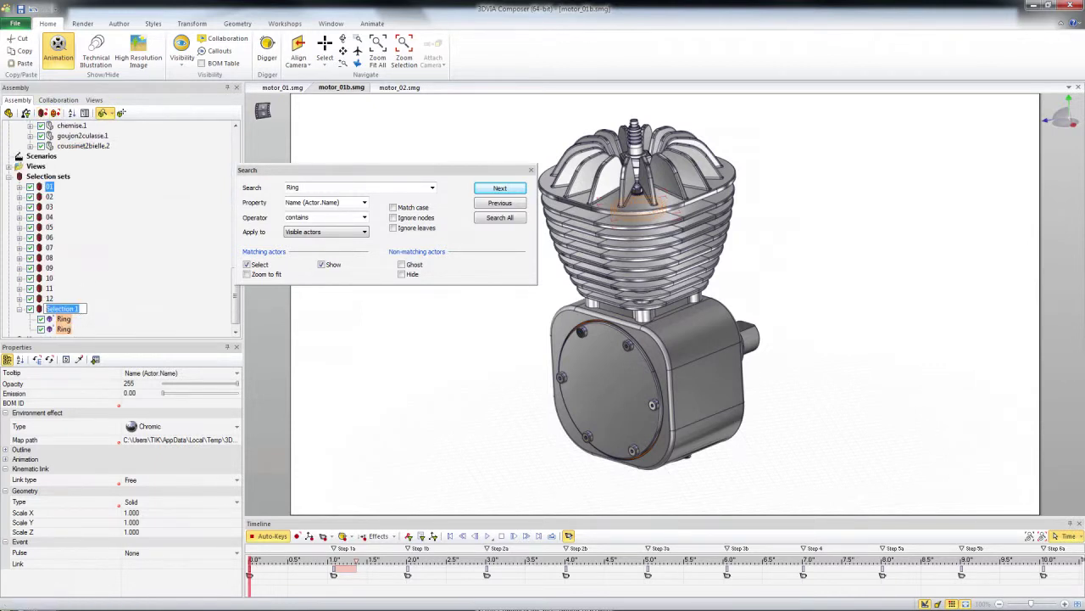
{"action": "type", "text": "Ri"}
{"action": "key", "text": "Return"}
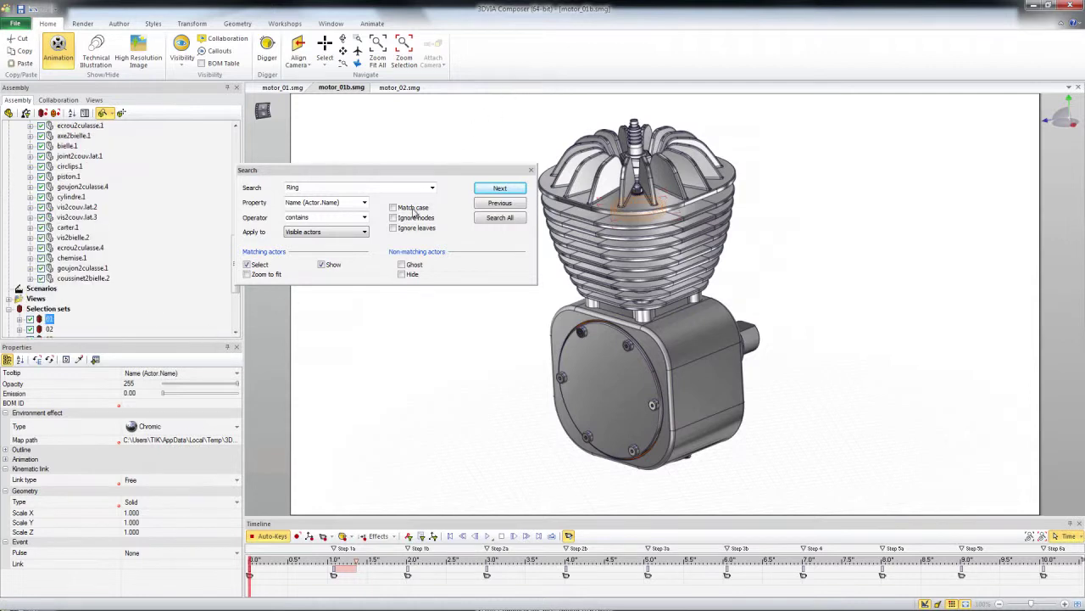
{"action": "left_click", "coordinate": [531, 170]}
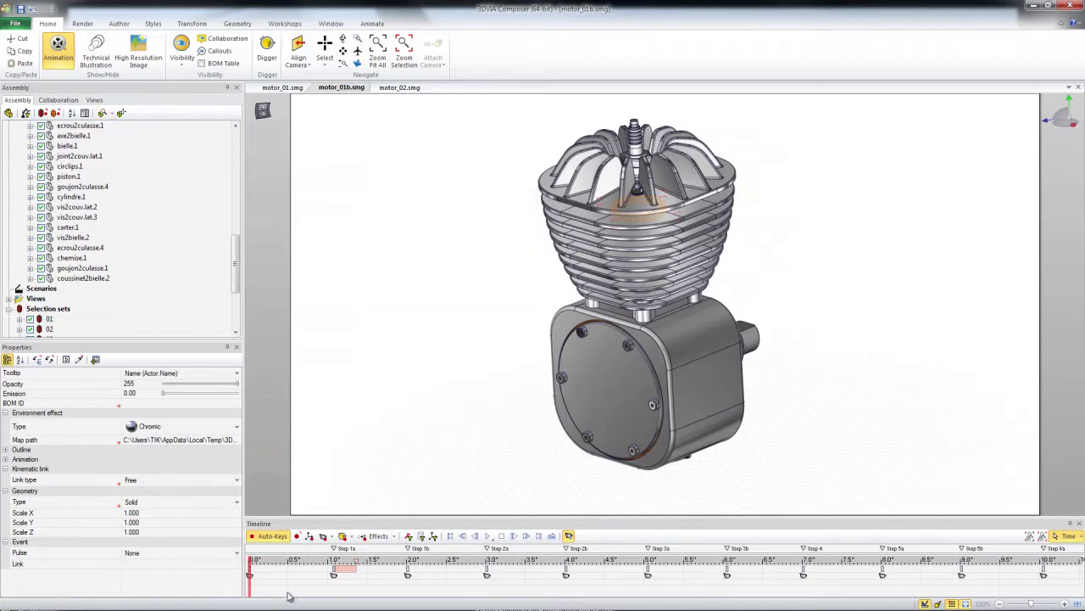
Park the animation near 1.8 s on the piston with rings and select the Rings set.
{"action": "left_click_drag", "start_coordinate": [250, 563], "coordinate": [432, 565]}
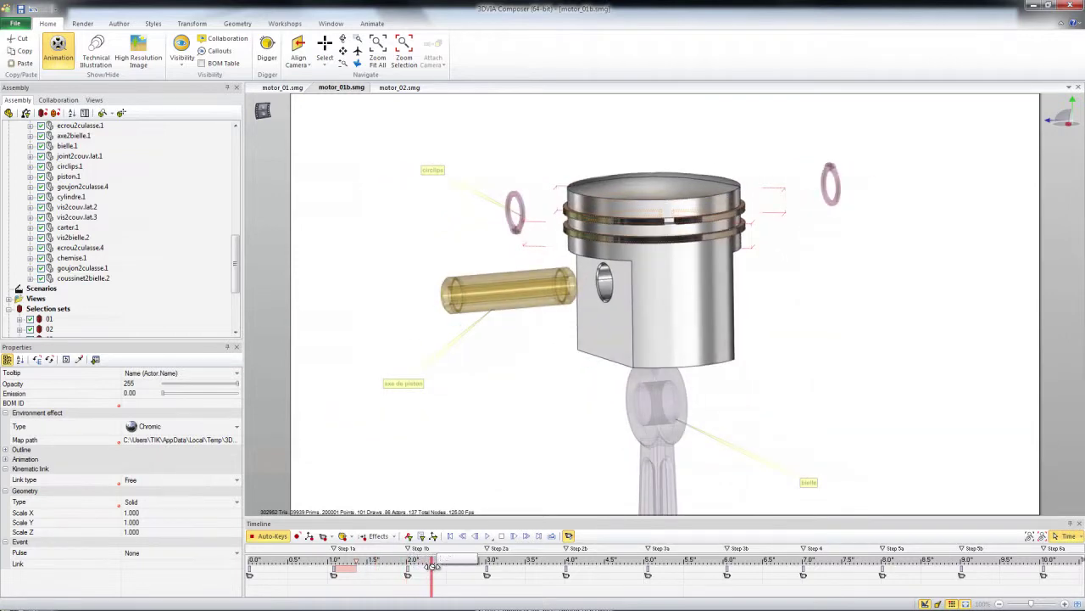
{"action": "left_click_drag", "start_coordinate": [432, 565], "coordinate": [391, 565]}
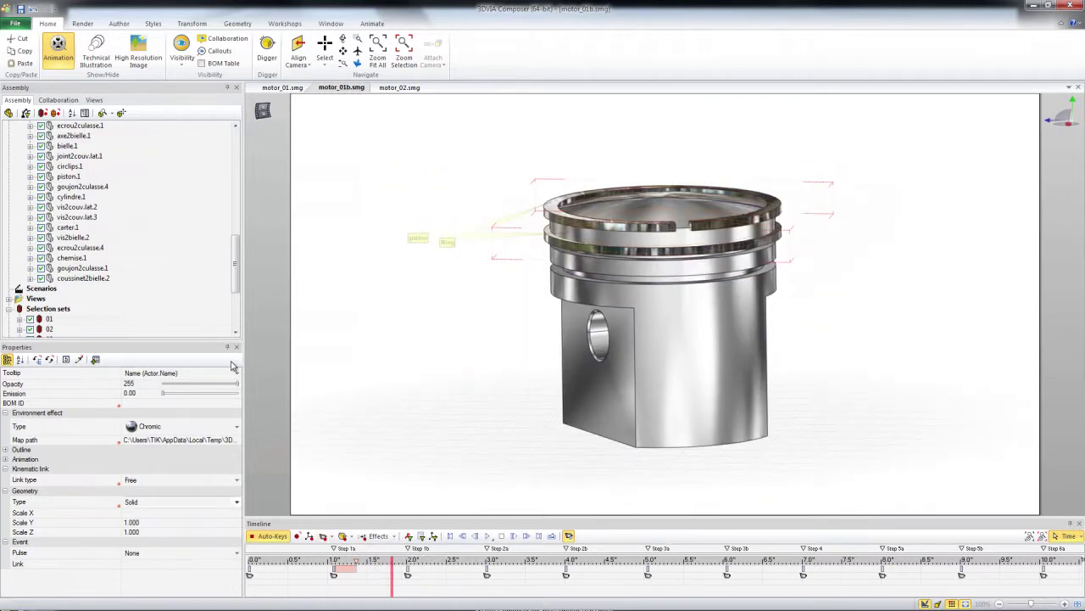
{"action": "left_click_drag", "start_coordinate": [236, 292], "coordinate": [237, 328]}
{"action": "double_click", "coordinate": [52, 320]}
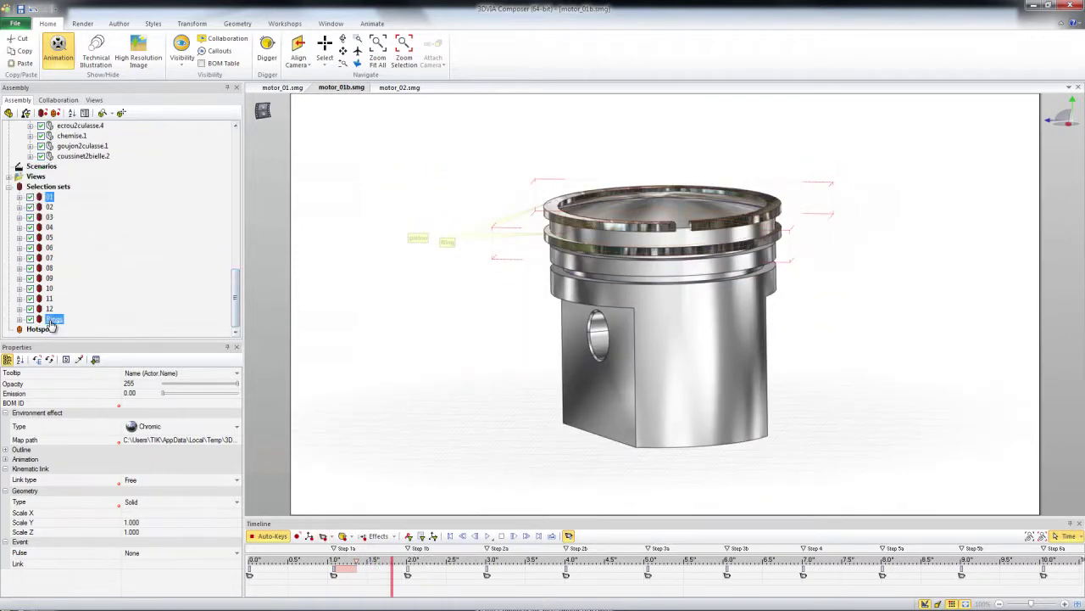
{"action": "key", "text": "Return"}
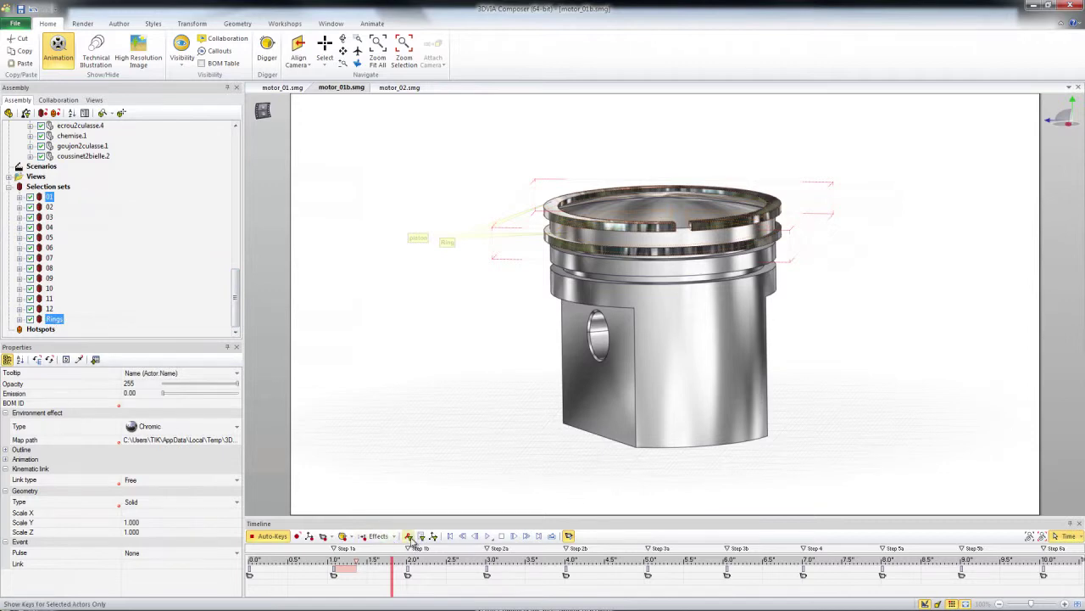
Filter keys to the rings, scrub through their lift-and-settle motion, then return to 0 s.
{"action": "key", "text": "Escape"}
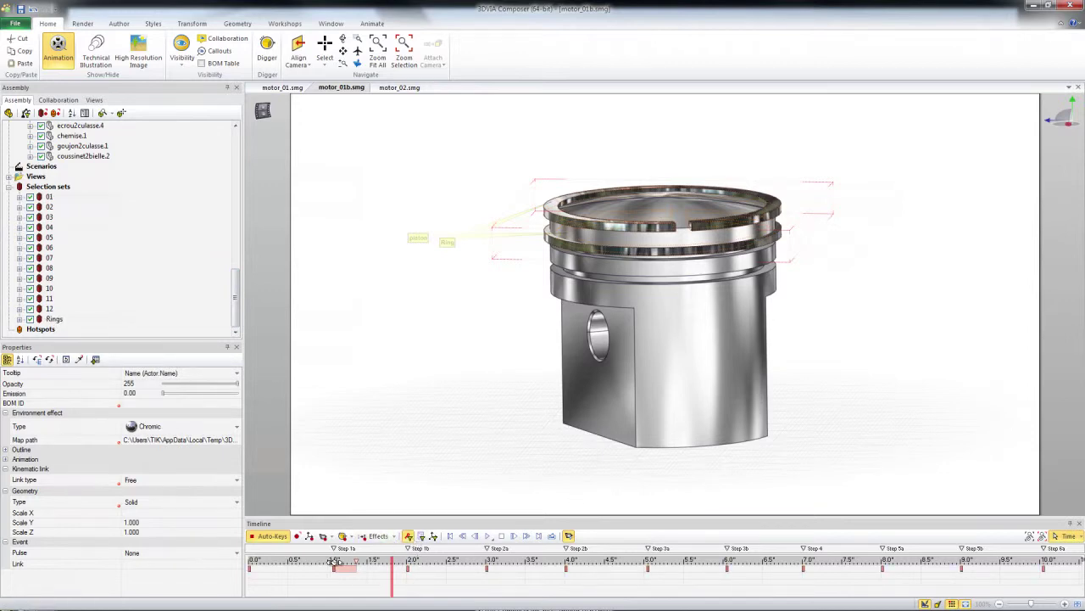
{"action": "left_click_drag", "start_coordinate": [335, 563], "coordinate": [473, 558]}
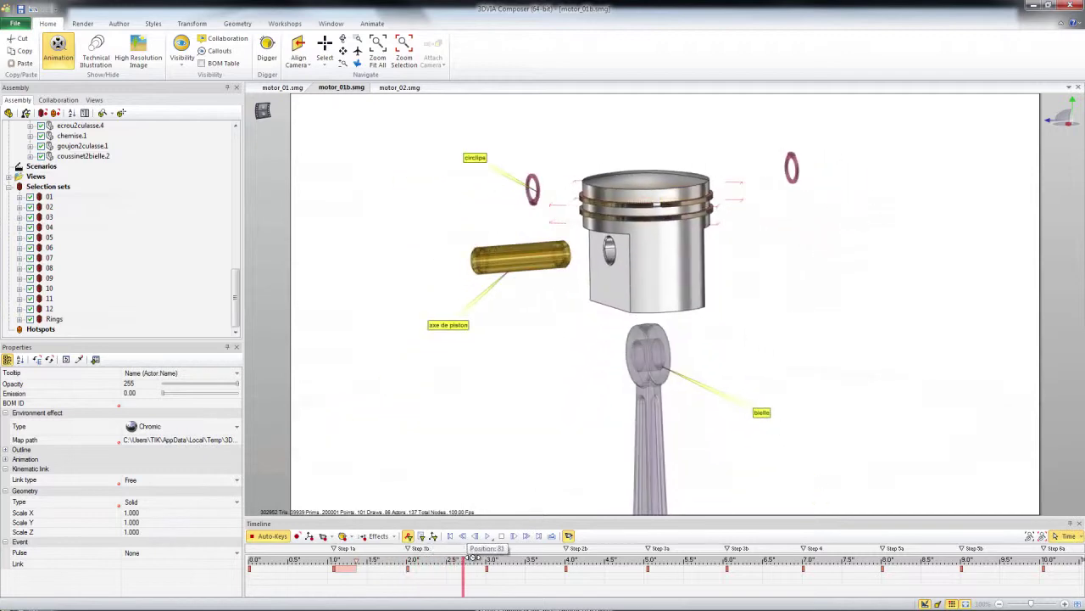
{"action": "mouse_move", "coordinate": [473, 558]}
{"action": "left_mouse_down"}
{"action": "mouse_move", "coordinate": [541, 589]}
{"action": "mouse_move", "coordinate": [447, 608]}
{"action": "mouse_move", "coordinate": [355, 607]}
{"action": "left_mouse_up"}
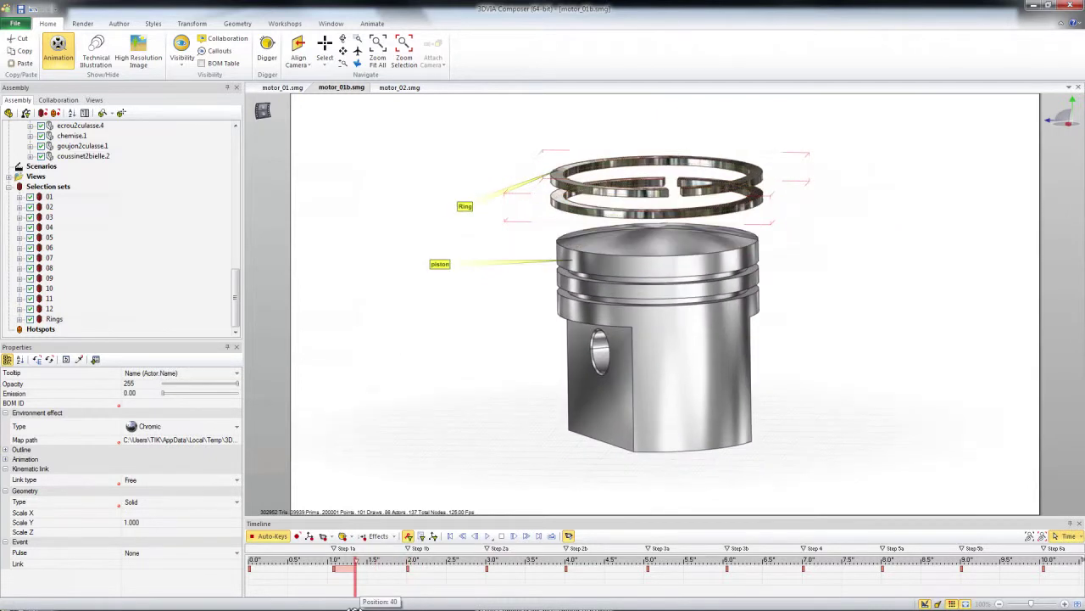
{"action": "left_click_drag", "start_coordinate": [355, 607], "coordinate": [379, 608]}
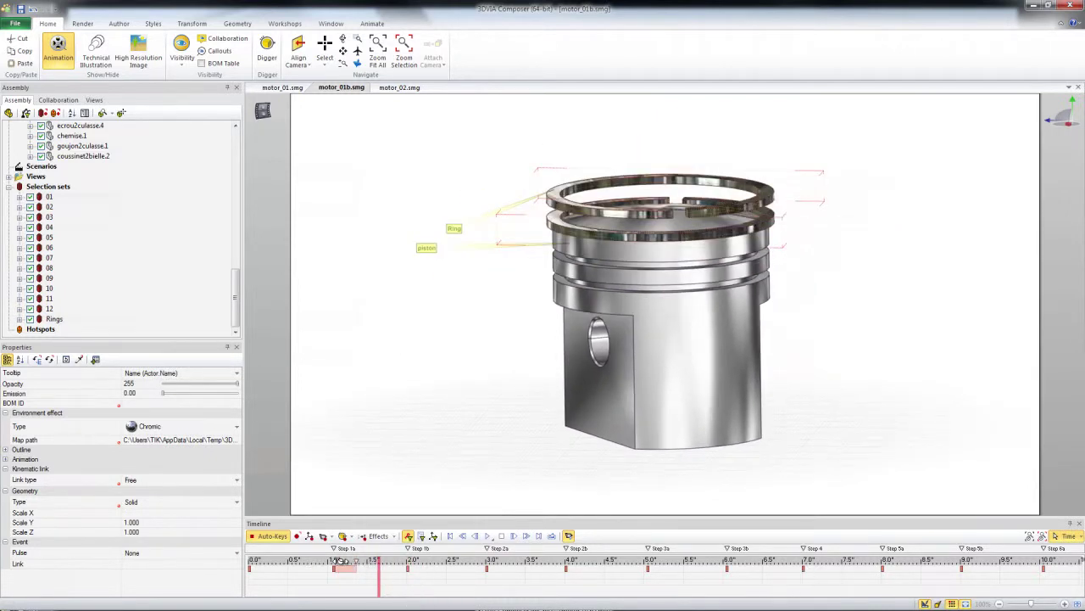
{"action": "left_click", "coordinate": [334, 562]}
{"action": "left_click", "coordinate": [251, 562]}
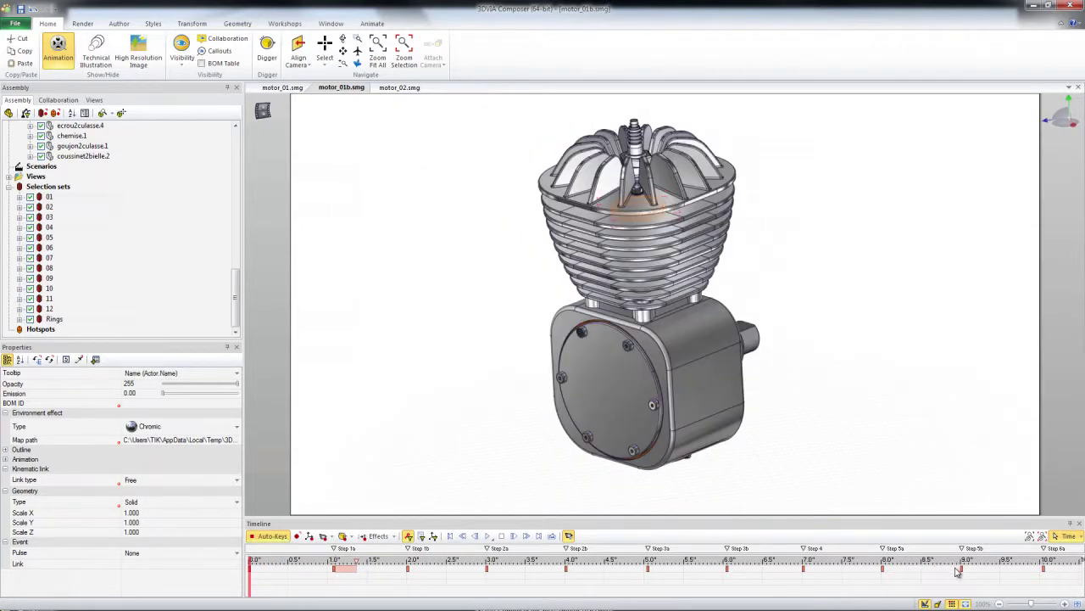
{"action": "left_click", "coordinate": [408, 537]}
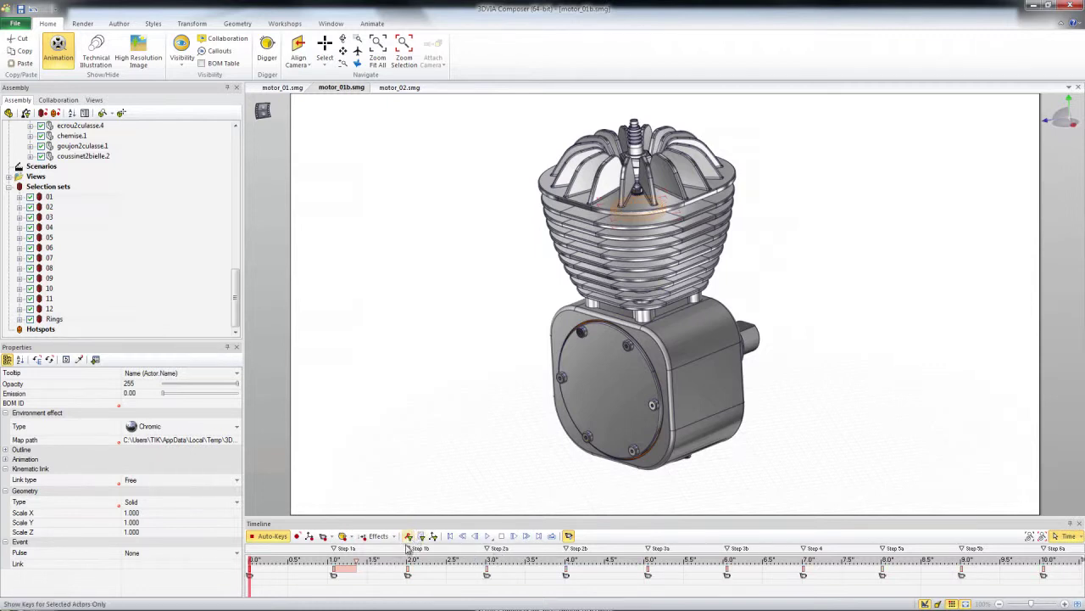
At about 2.5 s, run Delete Unused Keys, confirm with OK, and scrub the timeline slightly forward.
{"action": "left_click", "coordinate": [450, 583]}
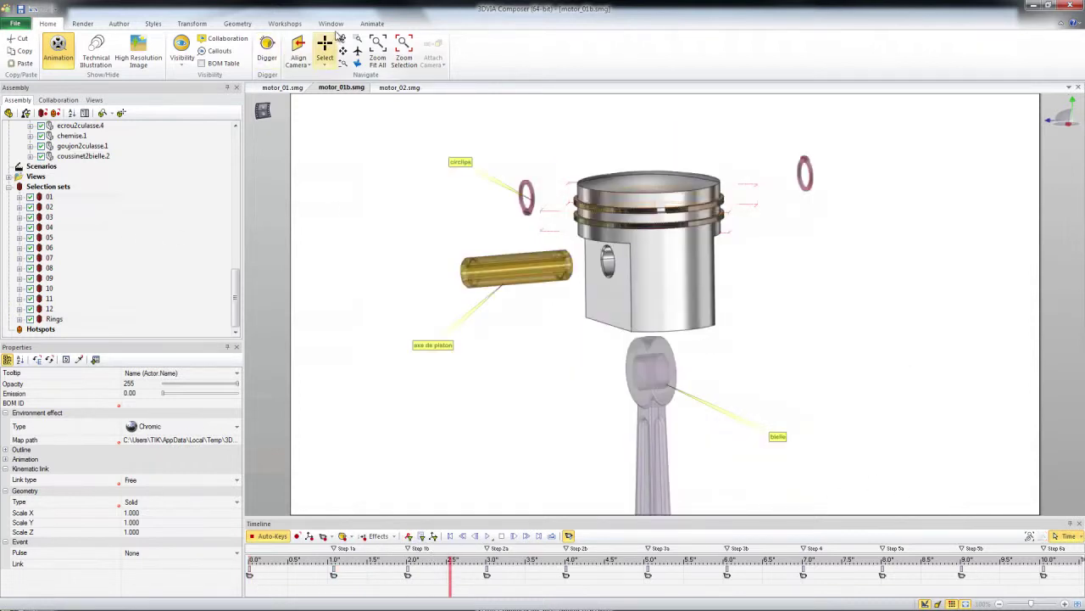
{"action": "left_click", "coordinate": [373, 24]}
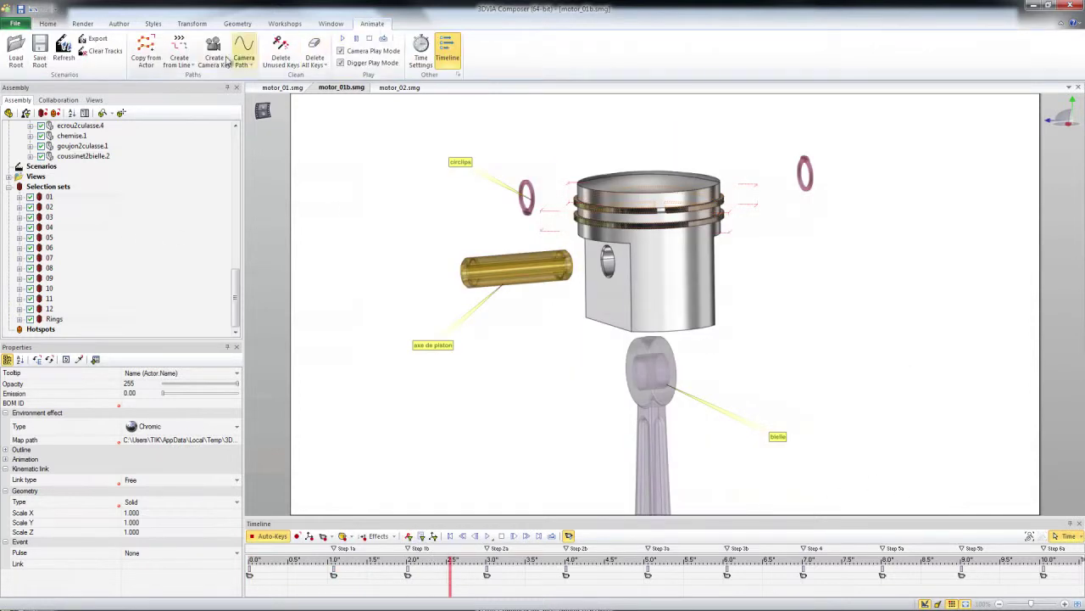
{"action": "left_click", "coordinate": [287, 57]}
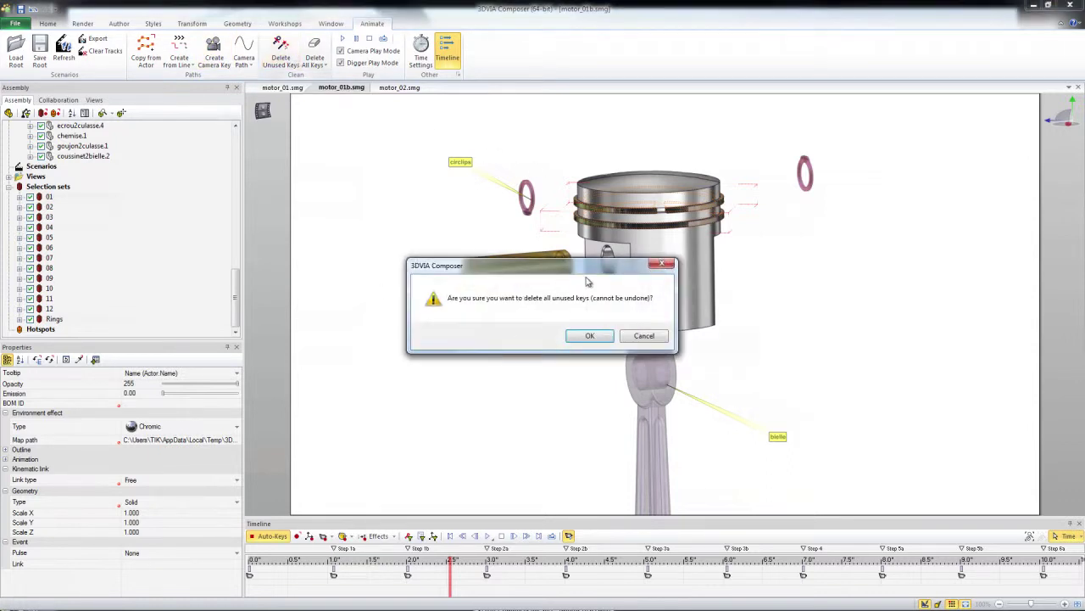
{"action": "left_click", "coordinate": [592, 336]}
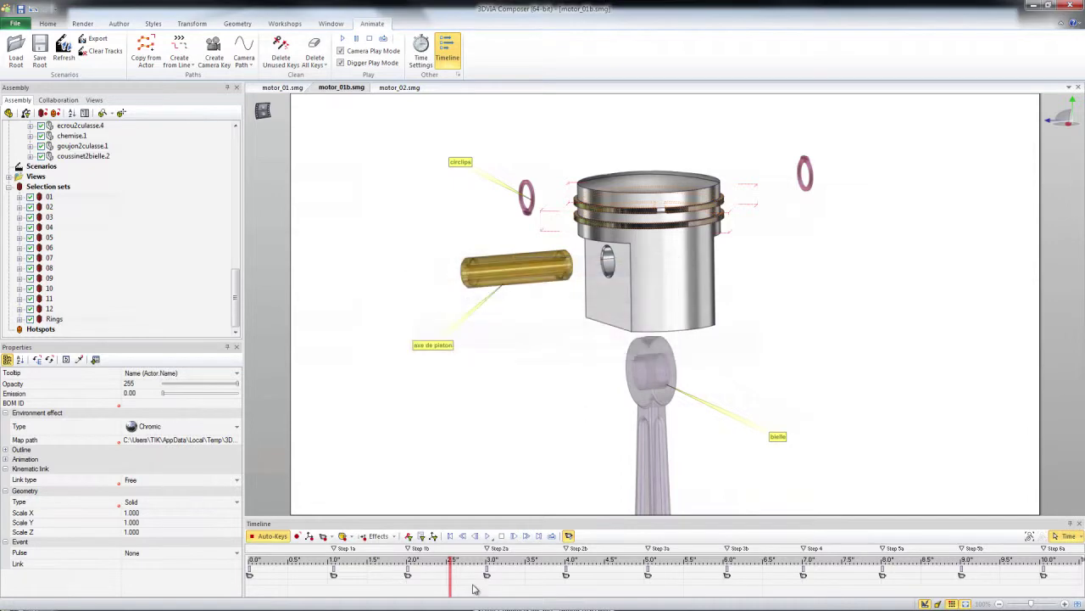
{"action": "mouse_move", "coordinate": [451, 561]}
{"action": "left_mouse_down"}
{"action": "mouse_move", "coordinate": [408, 562]}
{"action": "mouse_move", "coordinate": [472, 562]}
{"action": "left_mouse_up"}
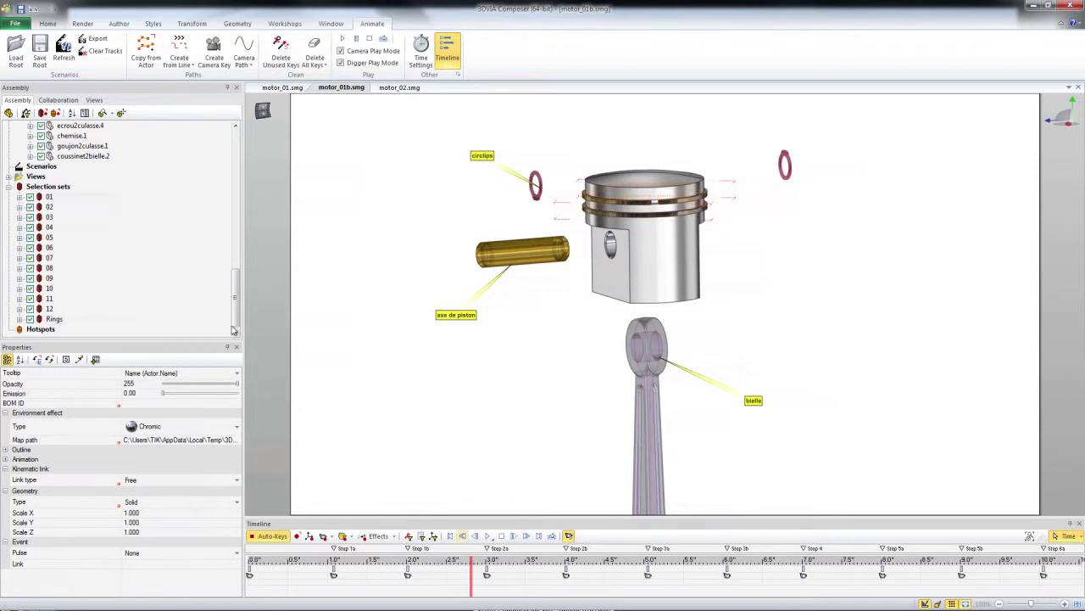
{"action": "left_click", "coordinate": [53, 319]}
{"action": "key", "text": "Escape"}
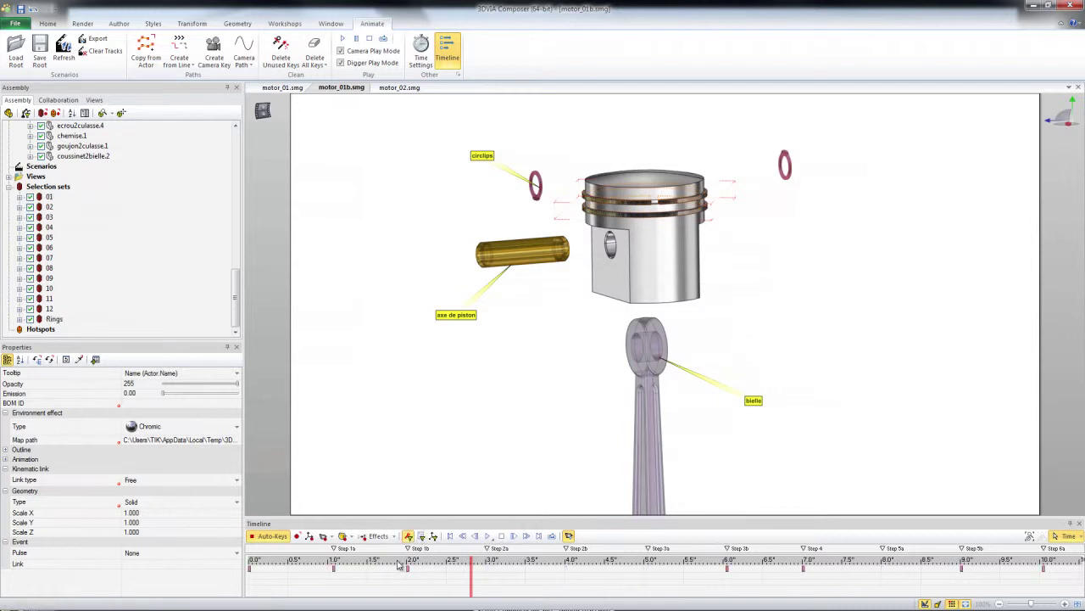
{"action": "scroll", "coordinate": [356, 586], "scroll_direction": "up", "scroll_amount": 1}
{"action": "scroll", "coordinate": [369, 559], "scroll_direction": "up", "scroll_amount": 1}
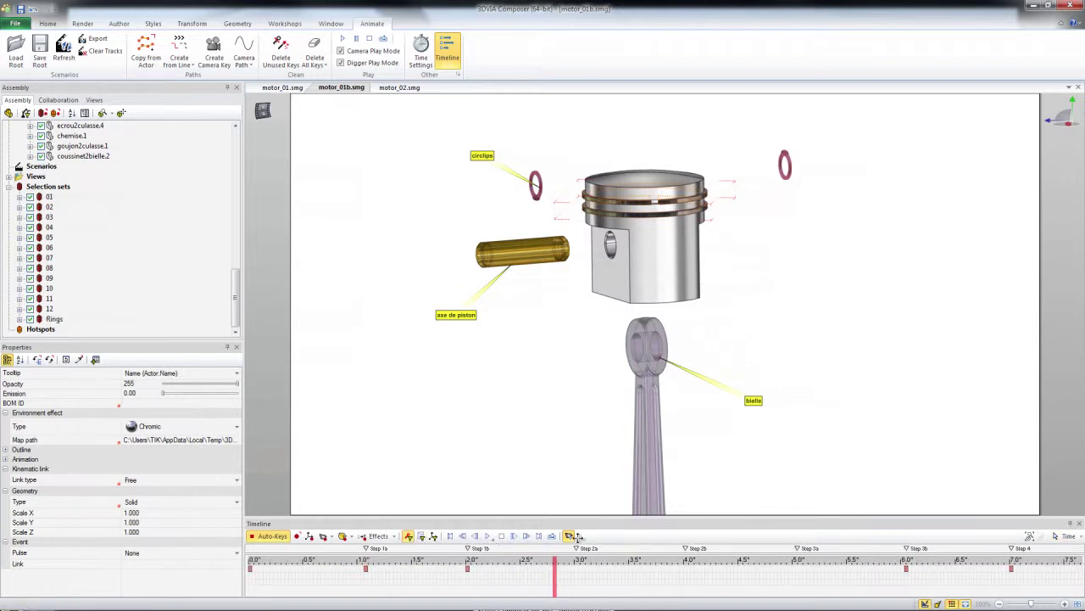
{"action": "left_click", "coordinate": [366, 563]}
{"action": "left_click_drag", "start_coordinate": [367, 563], "coordinate": [467, 563]}
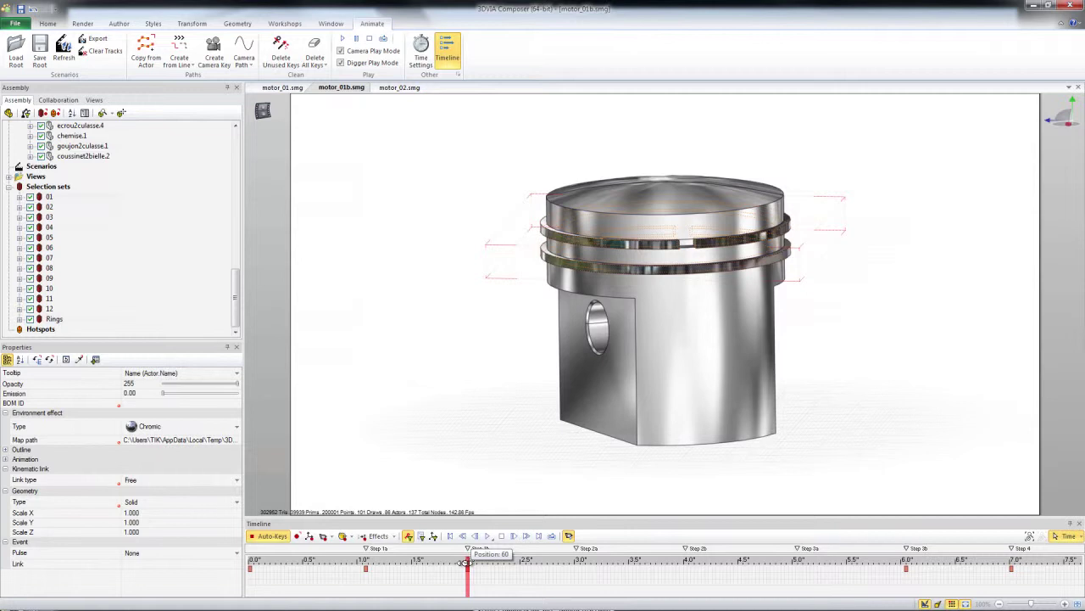
{"action": "left_click", "coordinate": [403, 587]}
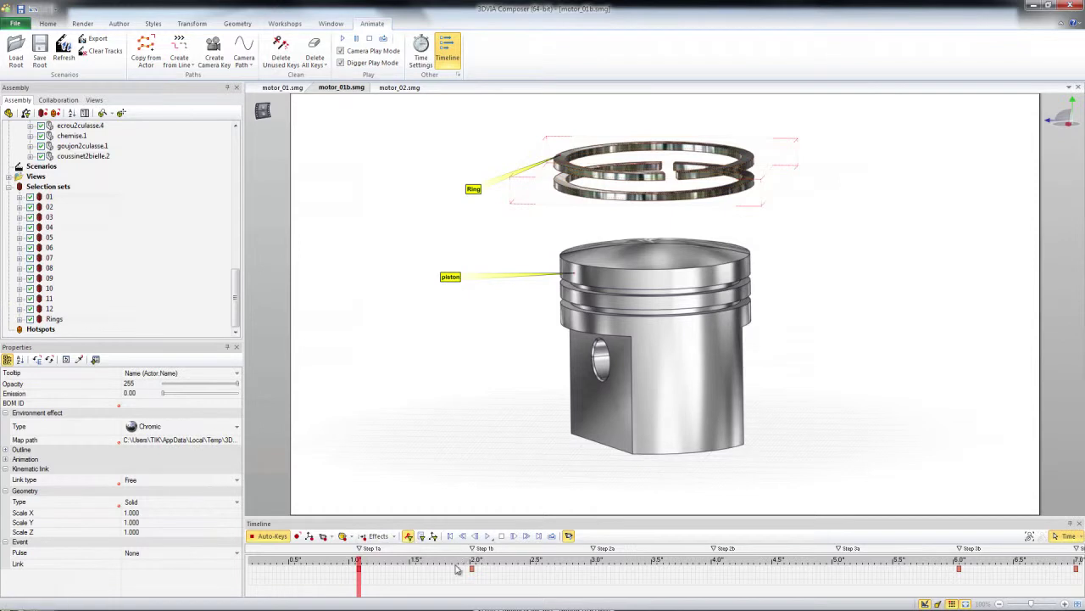
Stretch the time range after the first step so the rings' drop spans about 1.2–2.6 s.
{"action": "left_click", "coordinate": [409, 537]}
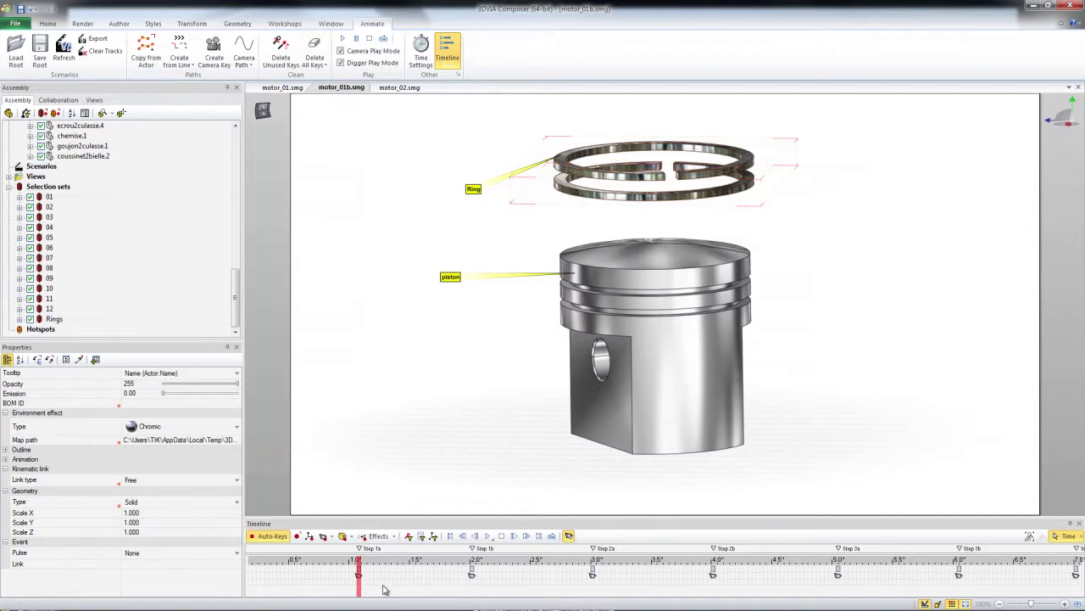
{"action": "left_click_drag", "start_coordinate": [384, 590], "coordinate": [469, 561]}
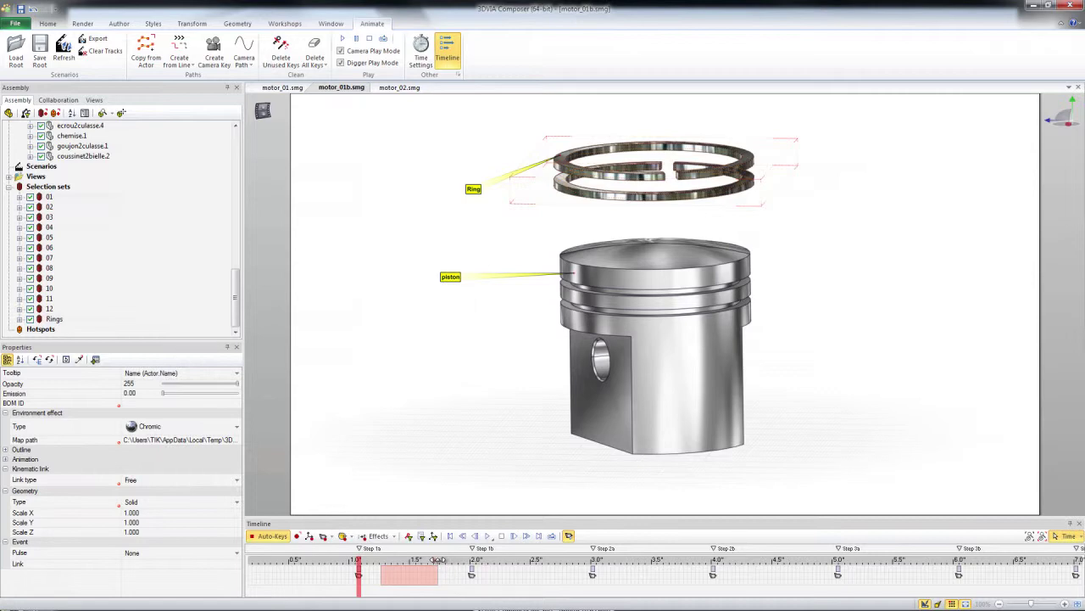
{"action": "left_click_drag", "start_coordinate": [438, 560], "coordinate": [560, 560]}
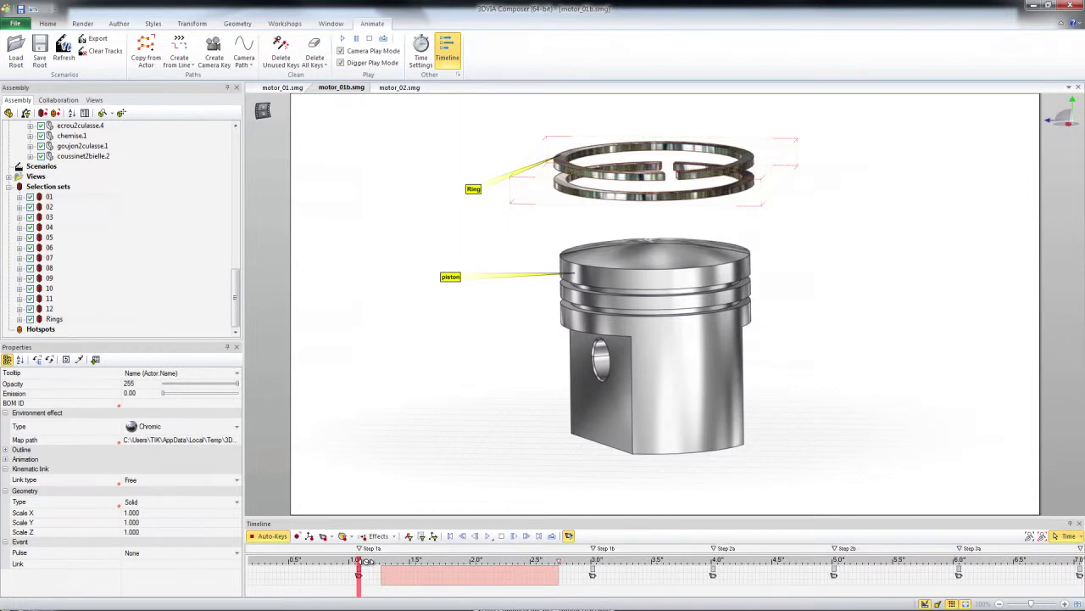
{"action": "mouse_move", "coordinate": [359, 561]}
{"action": "left_mouse_down"}
{"action": "mouse_move", "coordinate": [436, 553]}
{"action": "mouse_move", "coordinate": [523, 570]}
{"action": "left_mouse_up"}
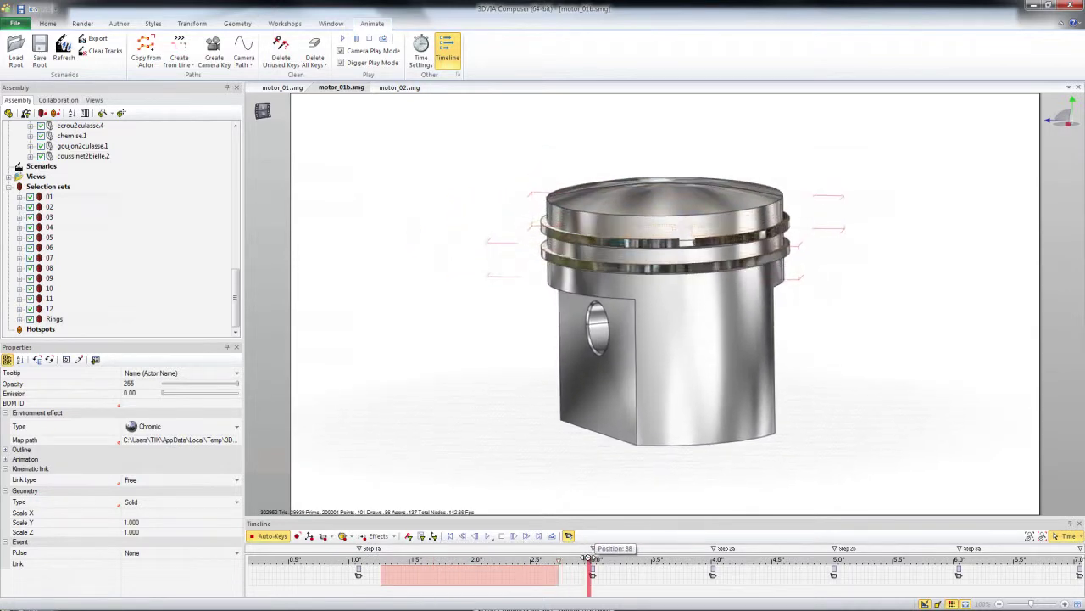
{"action": "left_click_drag", "start_coordinate": [503, 574], "coordinate": [500, 574]}
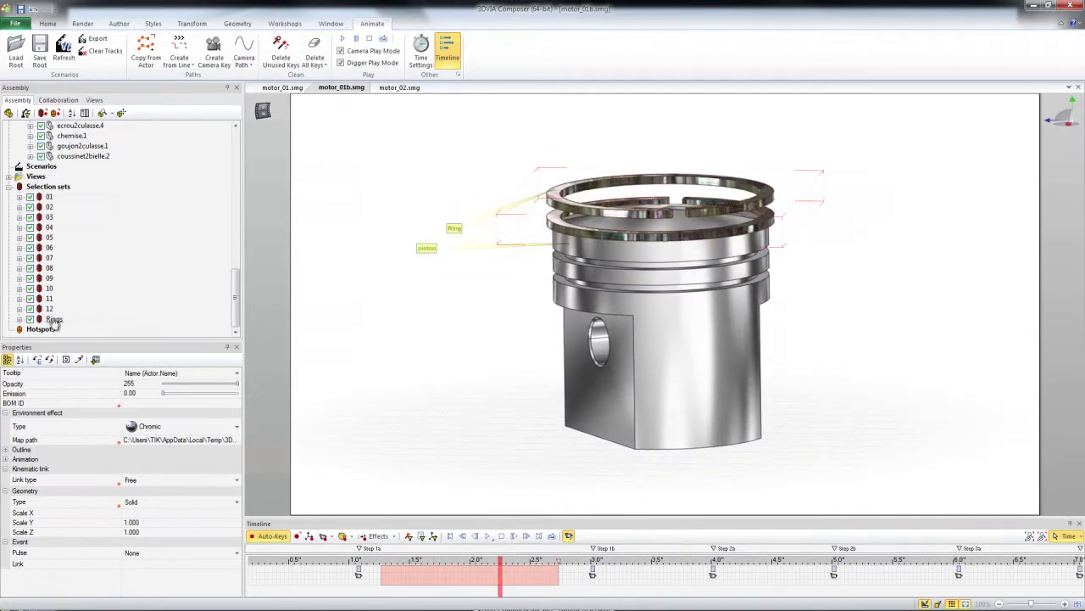
Copy the rings' resting key to about 2.5 s and preview them seating earlier.
{"action": "left_click", "coordinate": [408, 536]}
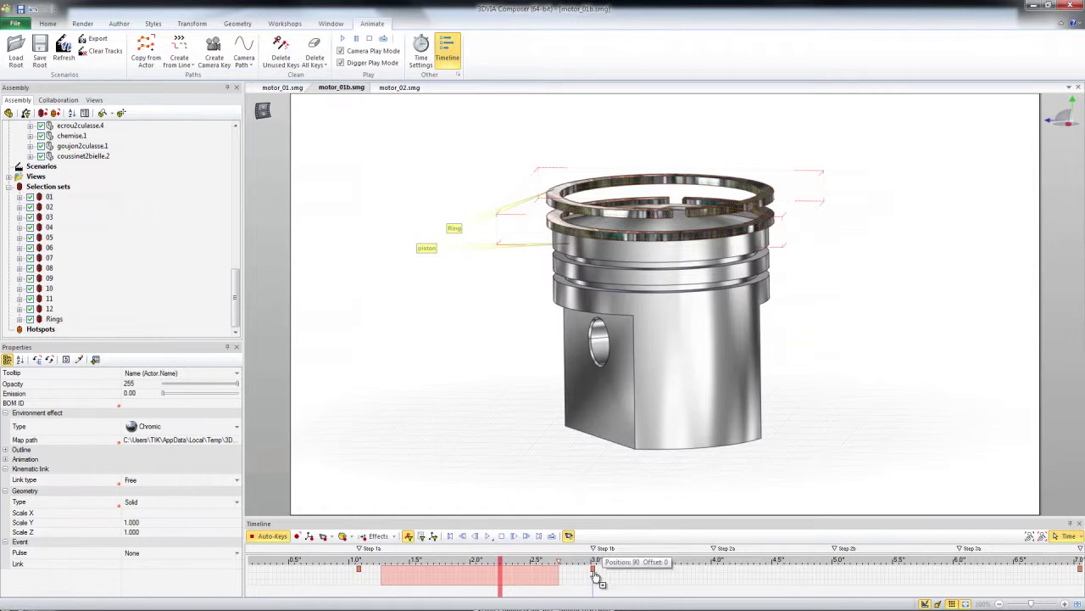
{"action": "left_click_drag", "start_coordinate": [597, 574], "coordinate": [473, 584]}
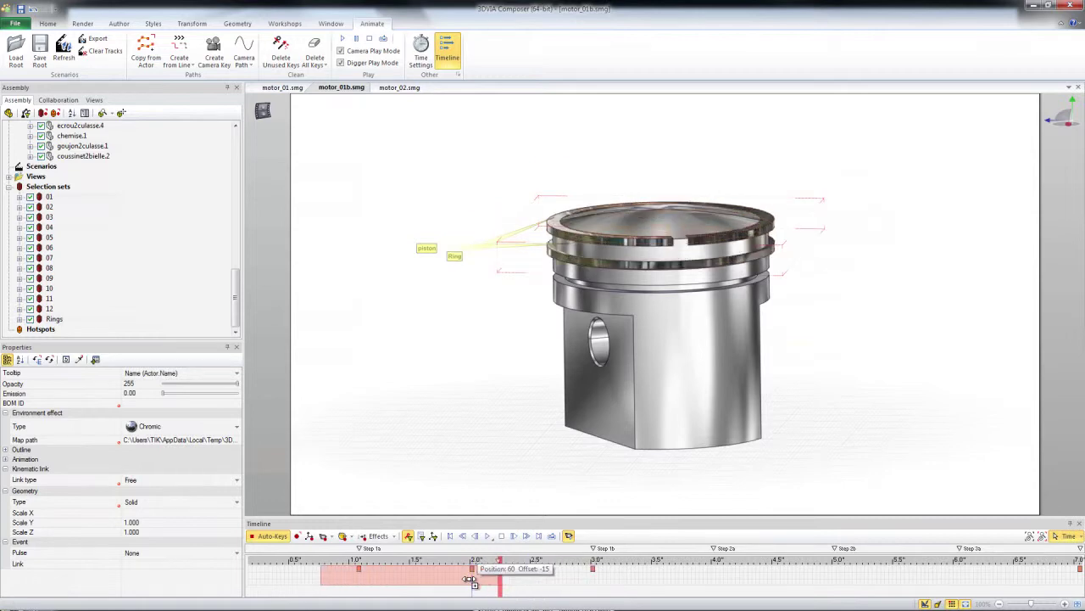
{"action": "mouse_move", "coordinate": [452, 560]}
{"action": "left_mouse_down"}
{"action": "mouse_move", "coordinate": [552, 567]}
{"action": "mouse_move", "coordinate": [472, 579]}
{"action": "left_mouse_up"}
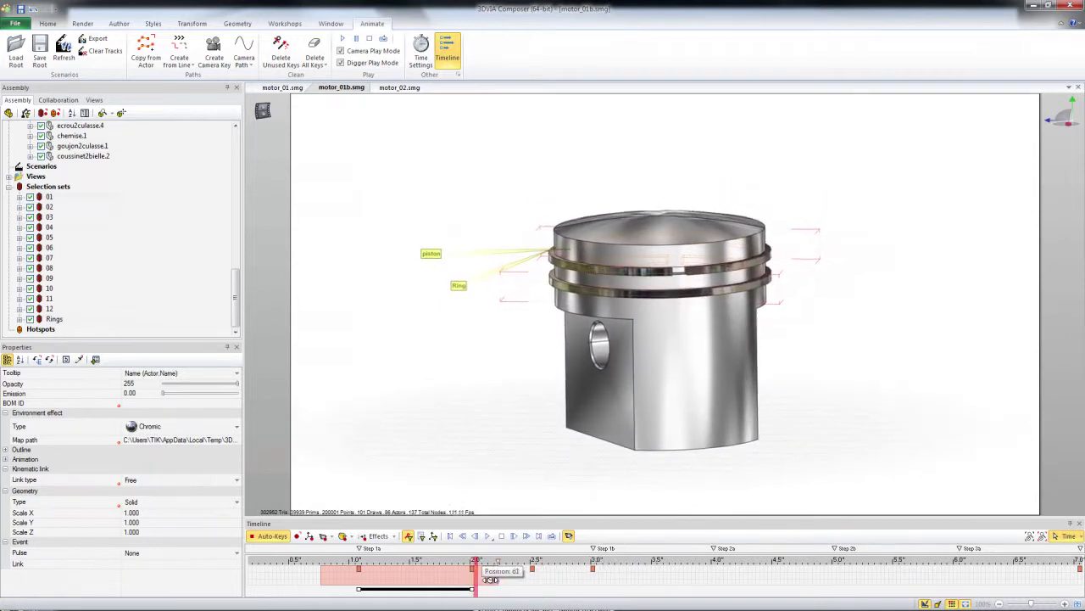
{"action": "left_click_drag", "start_coordinate": [472, 579], "coordinate": [532, 572]}
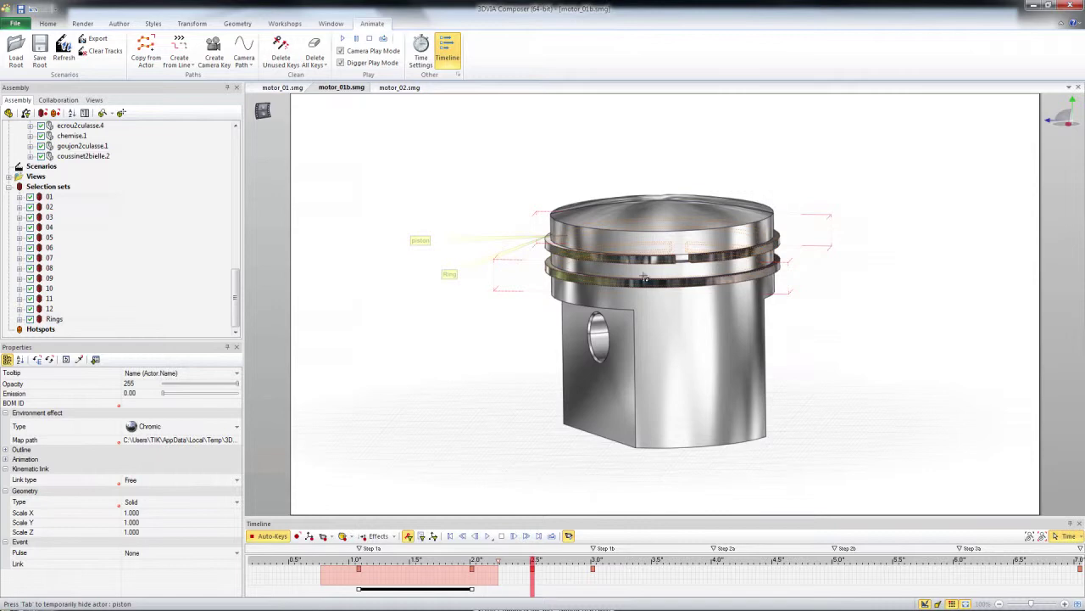
Set the rings' Scale Y and Scale Z to 1.2 at about 2.5 s.
{"action": "left_click", "coordinate": [132, 523]}
{"action": "type", "text": "1.2"}
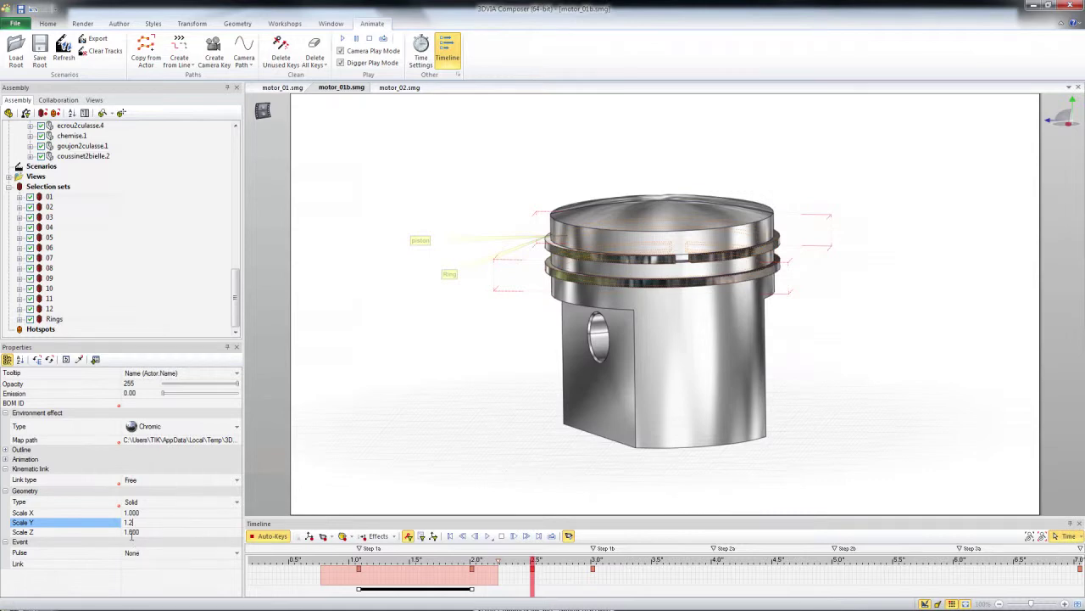
{"action": "left_click", "coordinate": [132, 533]}
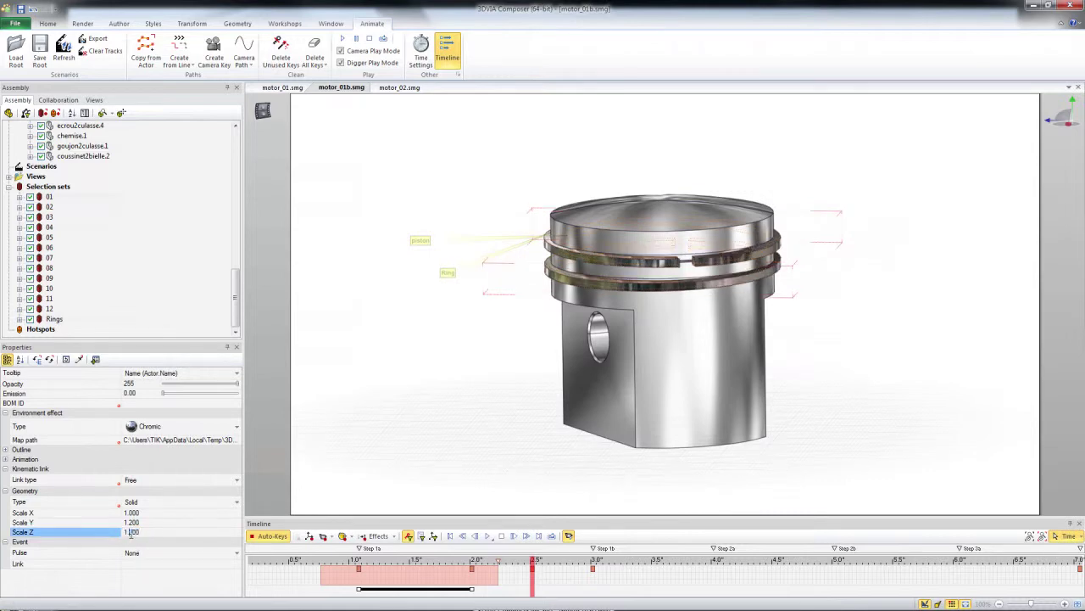
{"action": "type", "text": "1.2"}
{"action": "type", "text": "00"}
{"action": "key", "text": "Return"}
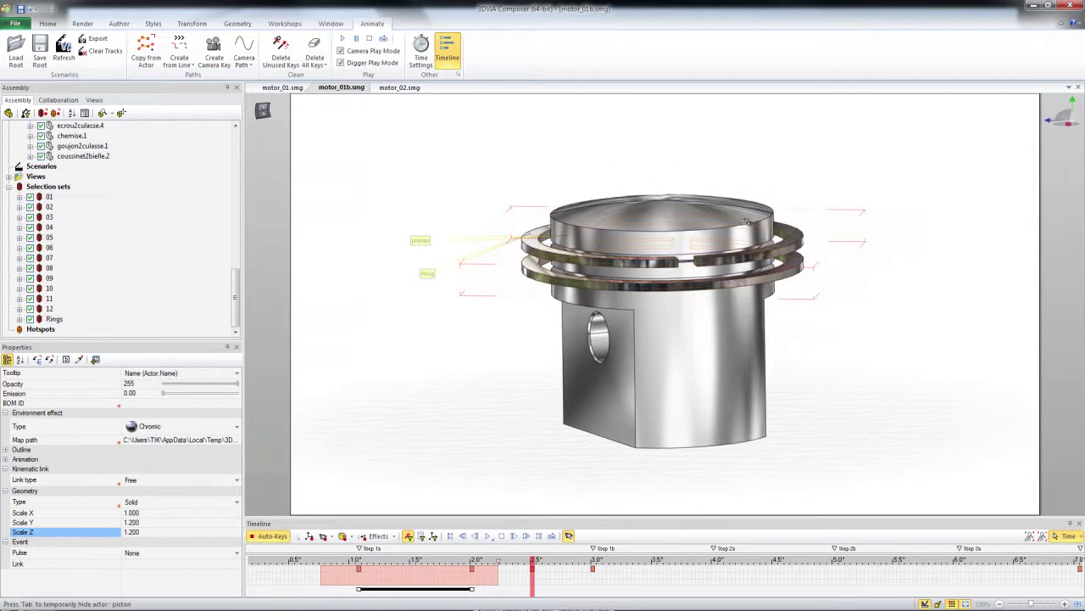
{"action": "left_click", "coordinate": [473, 561]}
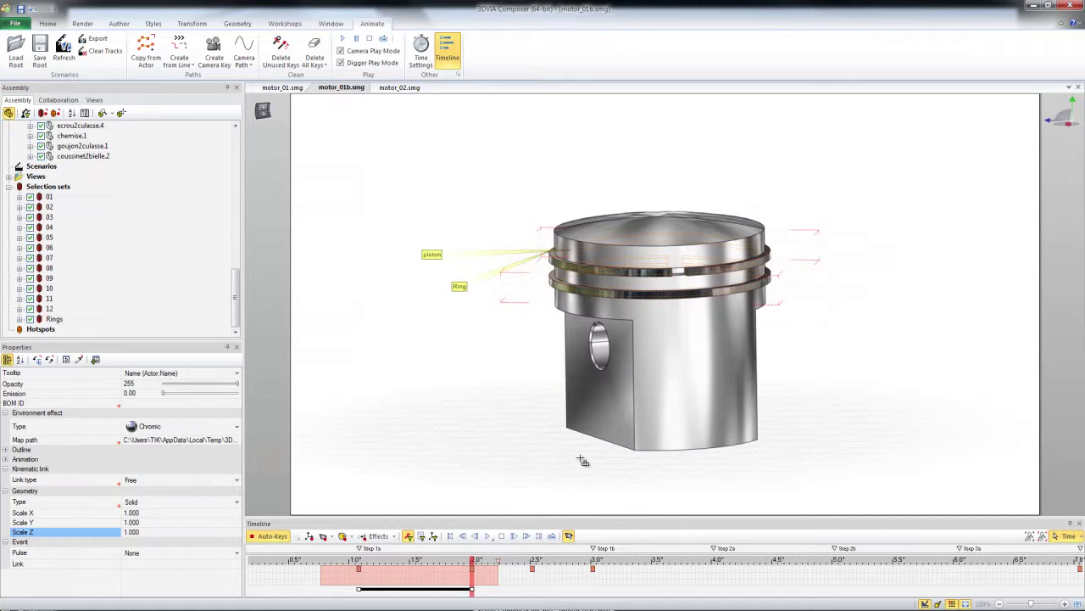
Raise the rings above the piston at 2.0 s, preview their drop, then switch to motor_02.
{"action": "left_click", "coordinate": [684, 246]}
{"action": "left_click_drag", "start_coordinate": [666, 215], "coordinate": [644, 145]}
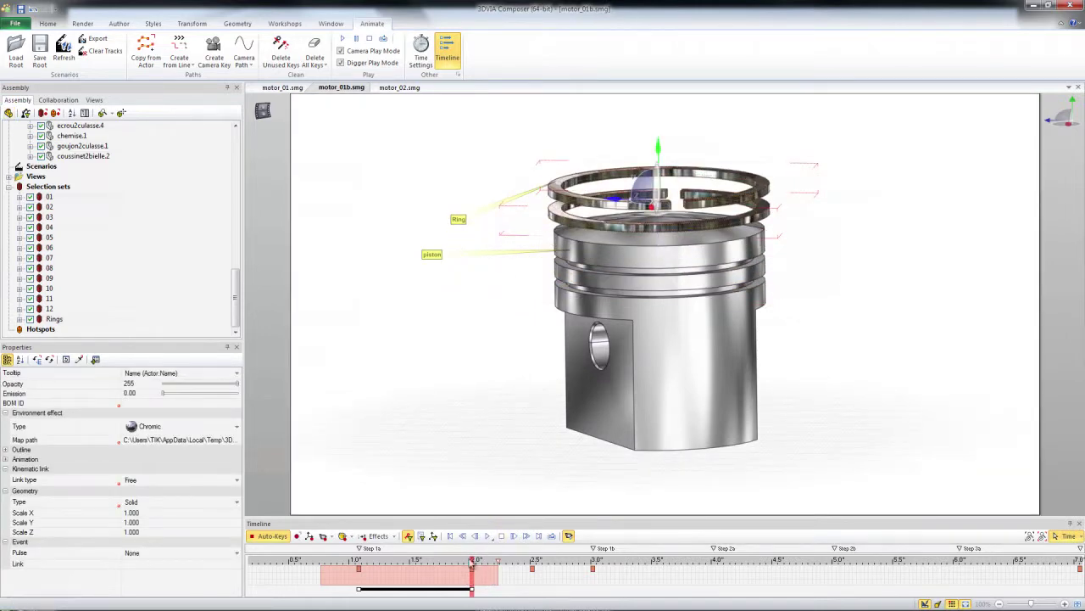
{"action": "mouse_move", "coordinate": [358, 561]}
{"action": "left_mouse_down"}
{"action": "mouse_move", "coordinate": [605, 574]}
{"action": "mouse_move", "coordinate": [602, 563]}
{"action": "left_mouse_up"}
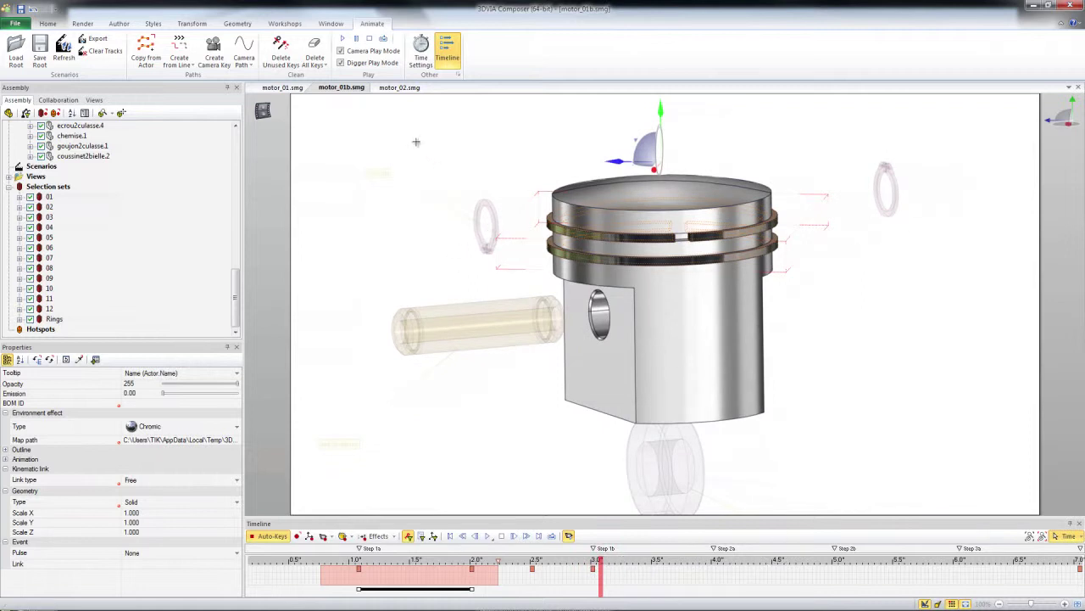
{"action": "left_click", "coordinate": [395, 88]}
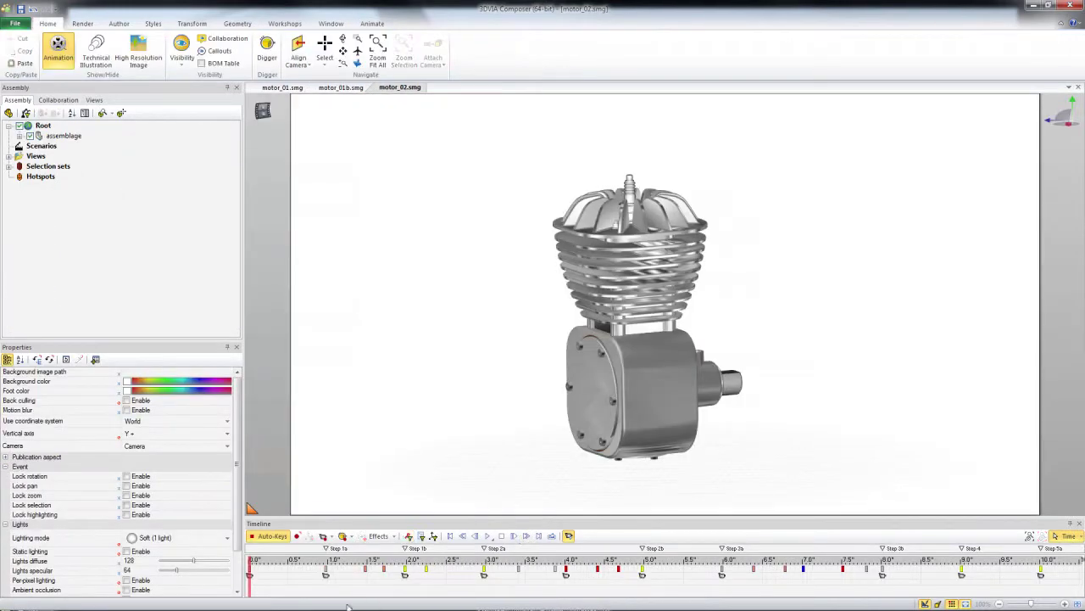
Play the motor_02 timeline so the engine turns semi-transparent, revealing its internal parts.
{"action": "left_click", "coordinate": [488, 537]}
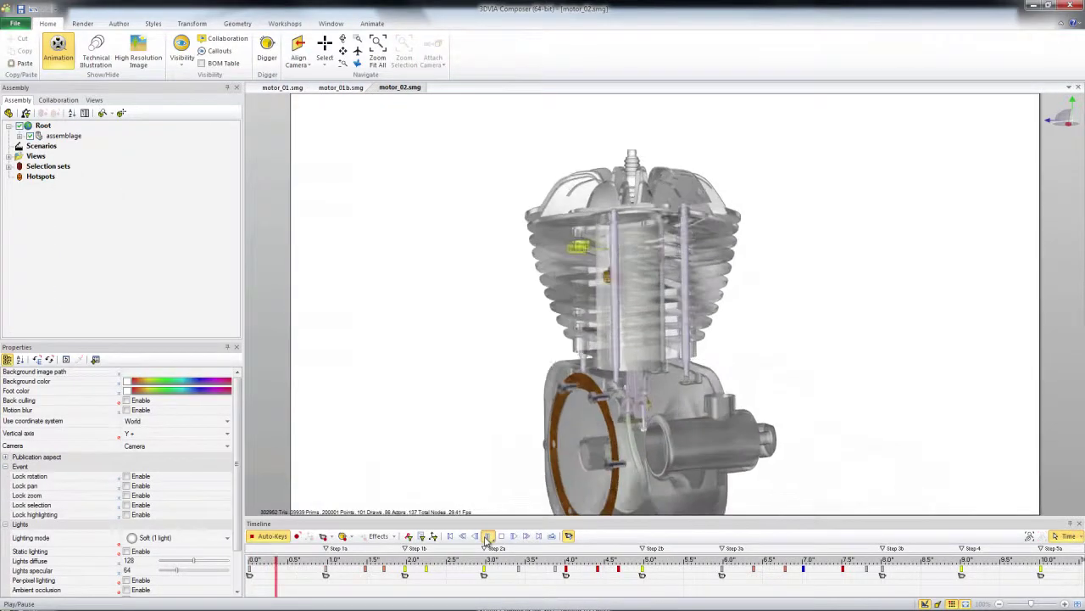